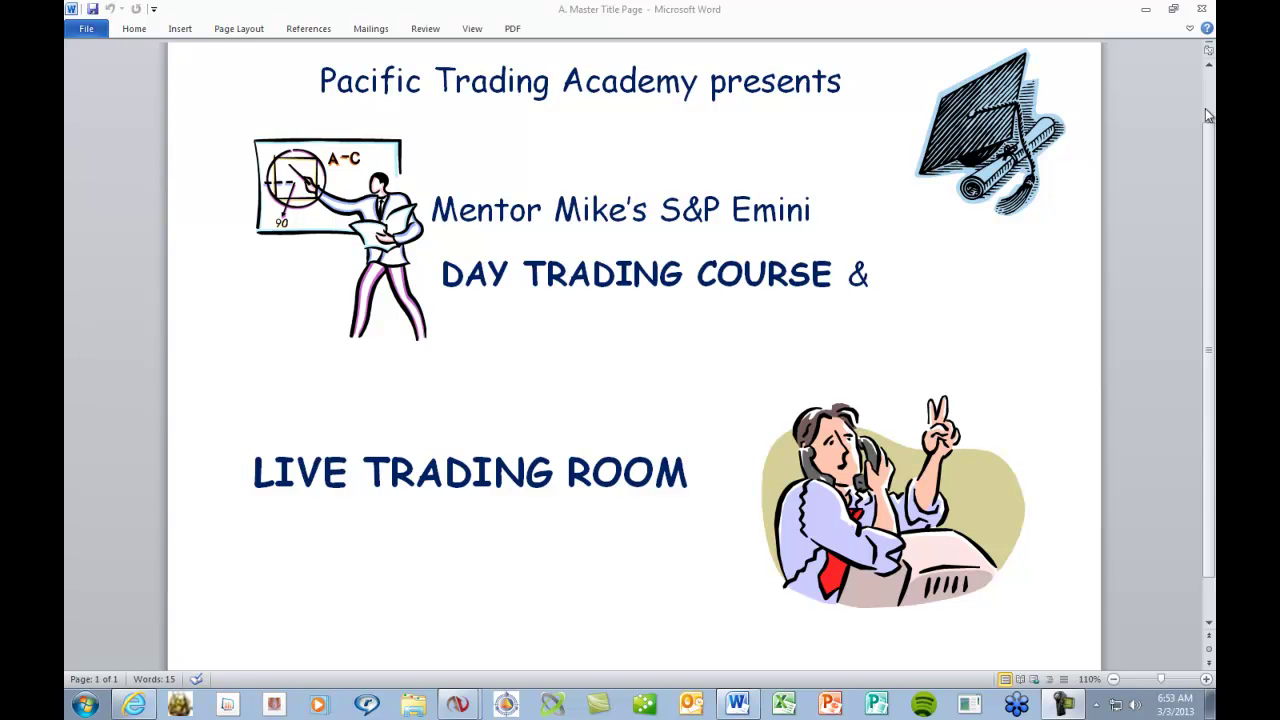
Step: Minimize the Pacific Trading Academy title page in Word to reveal NinjaTrader's Control Center
{"action": "left_click", "coordinate": [1145, 9]}
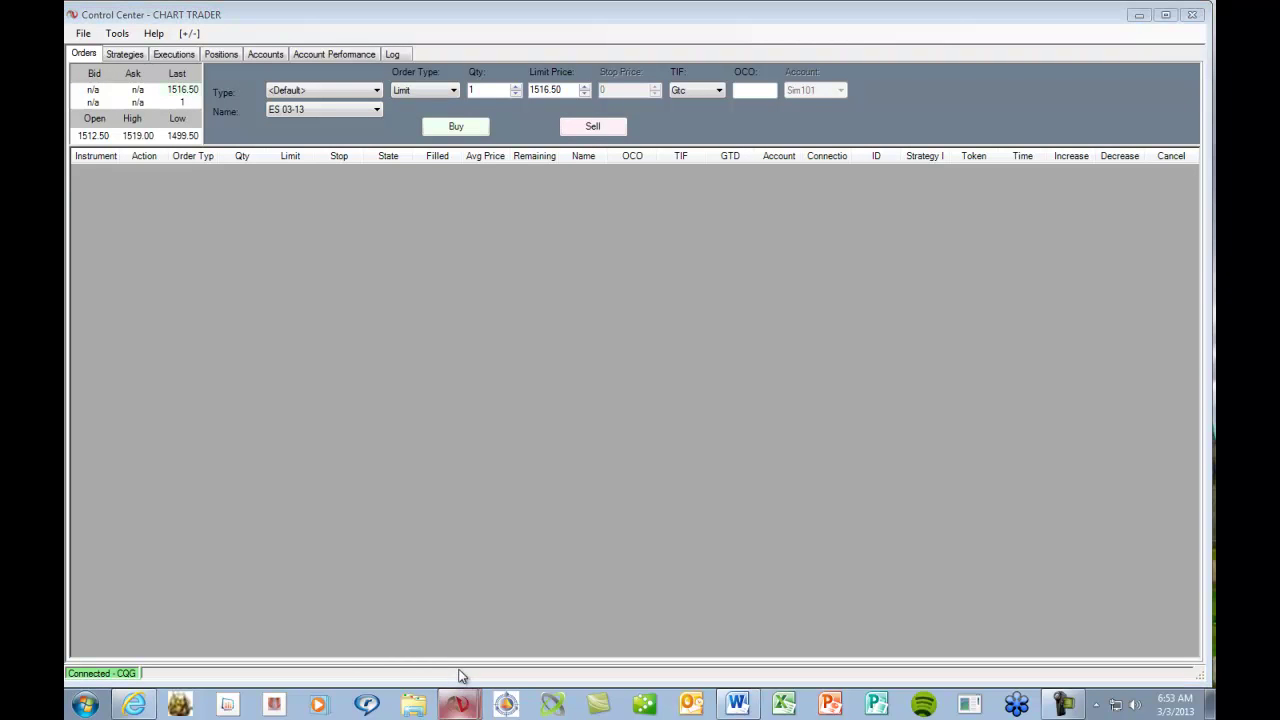
Step: Restore the ES 03-13 2-minute chart window with its Chart Trader panel
{"action": "left_click", "coordinate": [457, 674]}
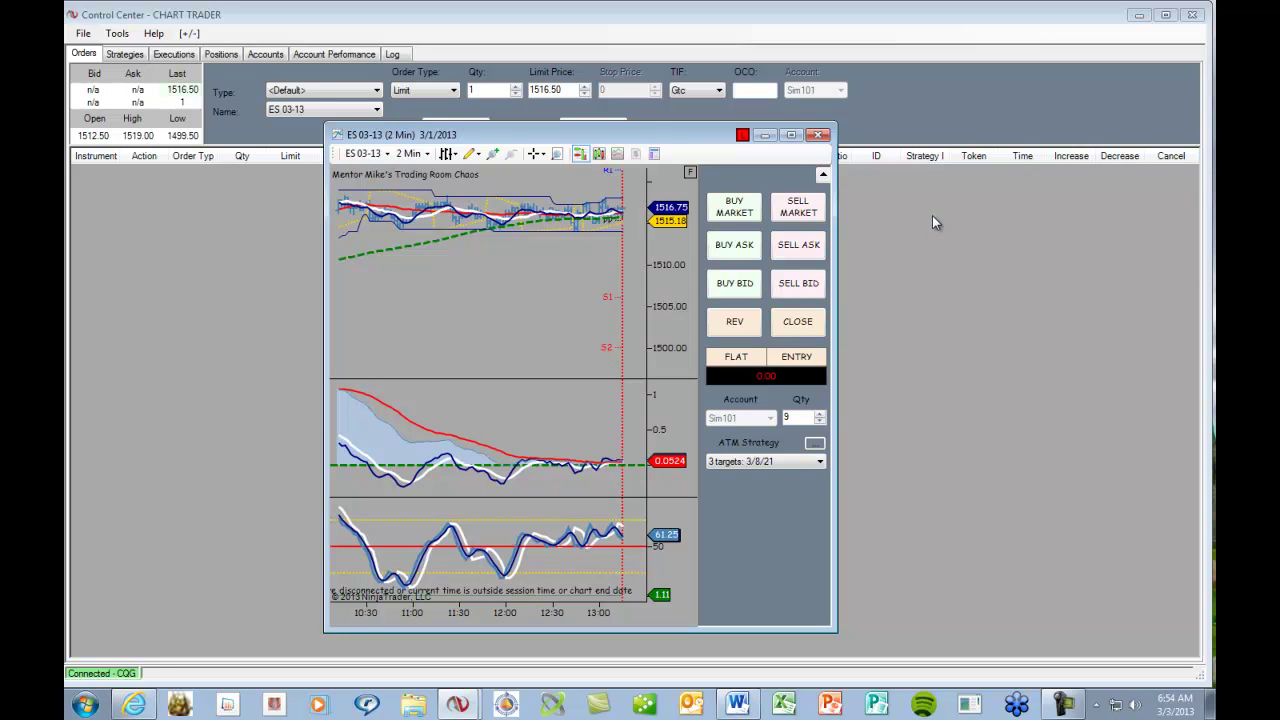
{"action": "left_click", "coordinate": [822, 176]}
{"action": "left_click", "coordinate": [822, 172]}
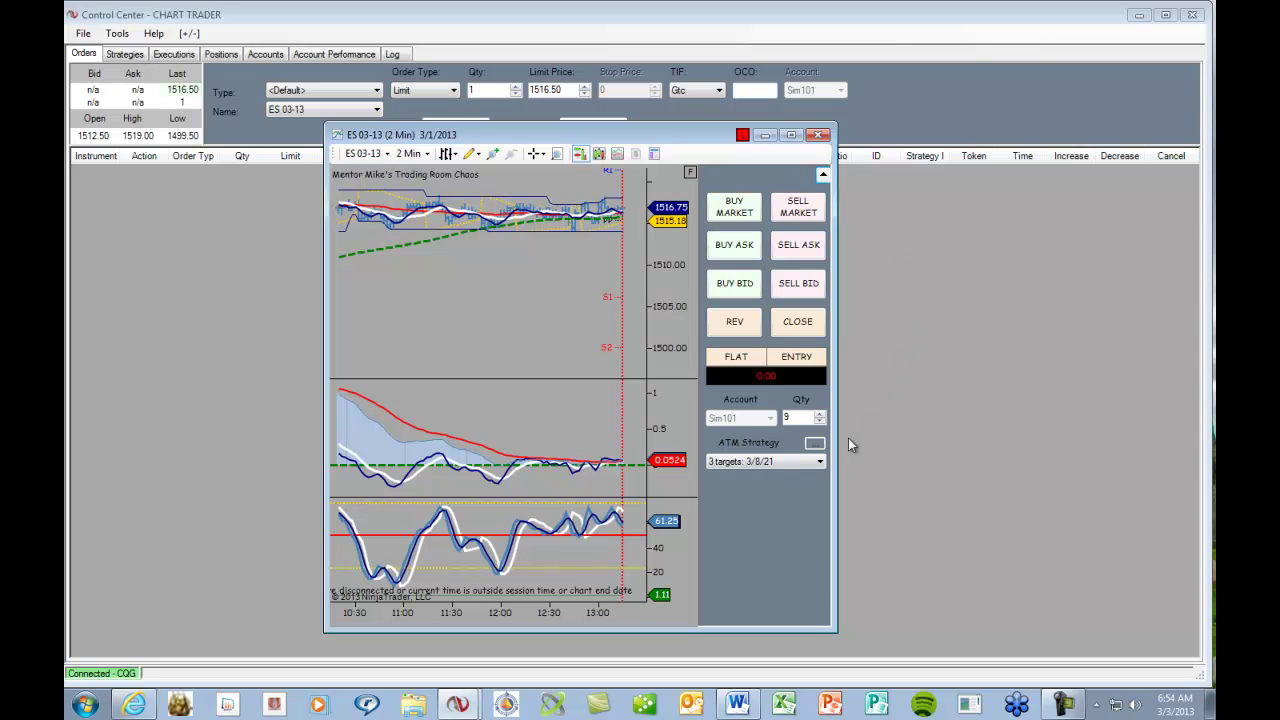
{"action": "left_click", "coordinate": [812, 444]}
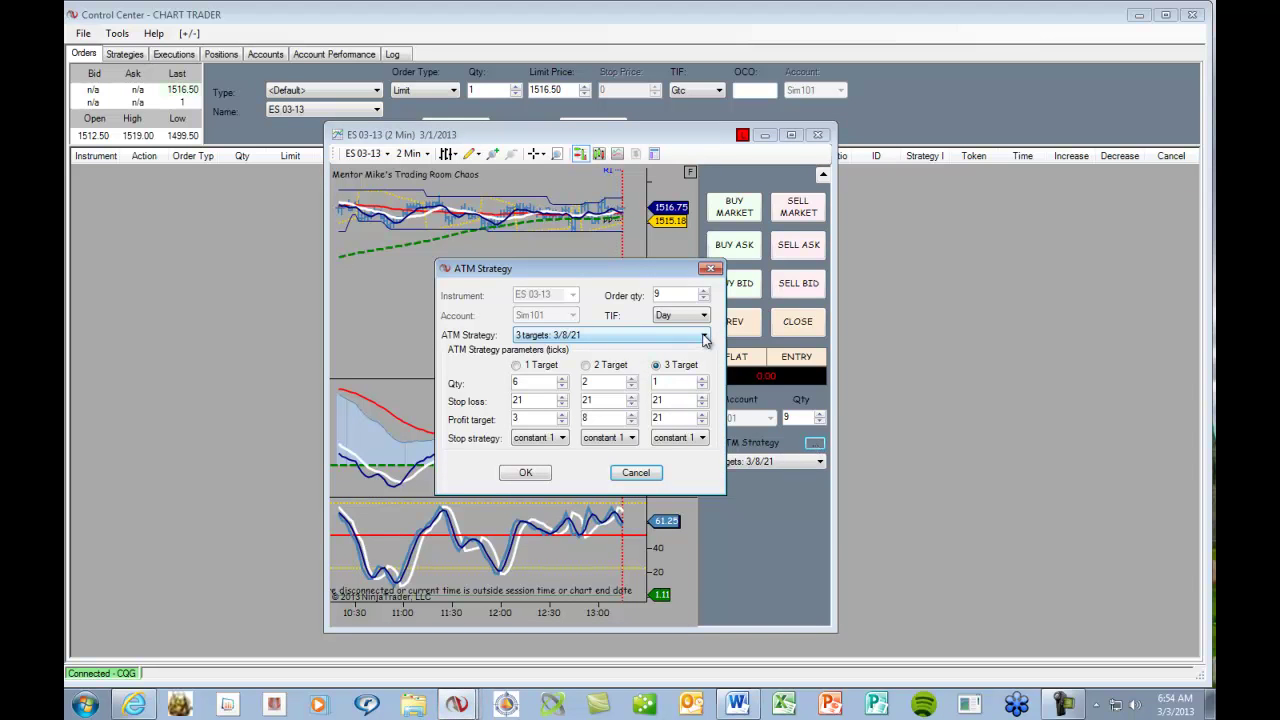
{"action": "left_click", "coordinate": [704, 336]}
{"action": "left_click", "coordinate": [704, 336]}
{"action": "left_click", "coordinate": [650, 475]}
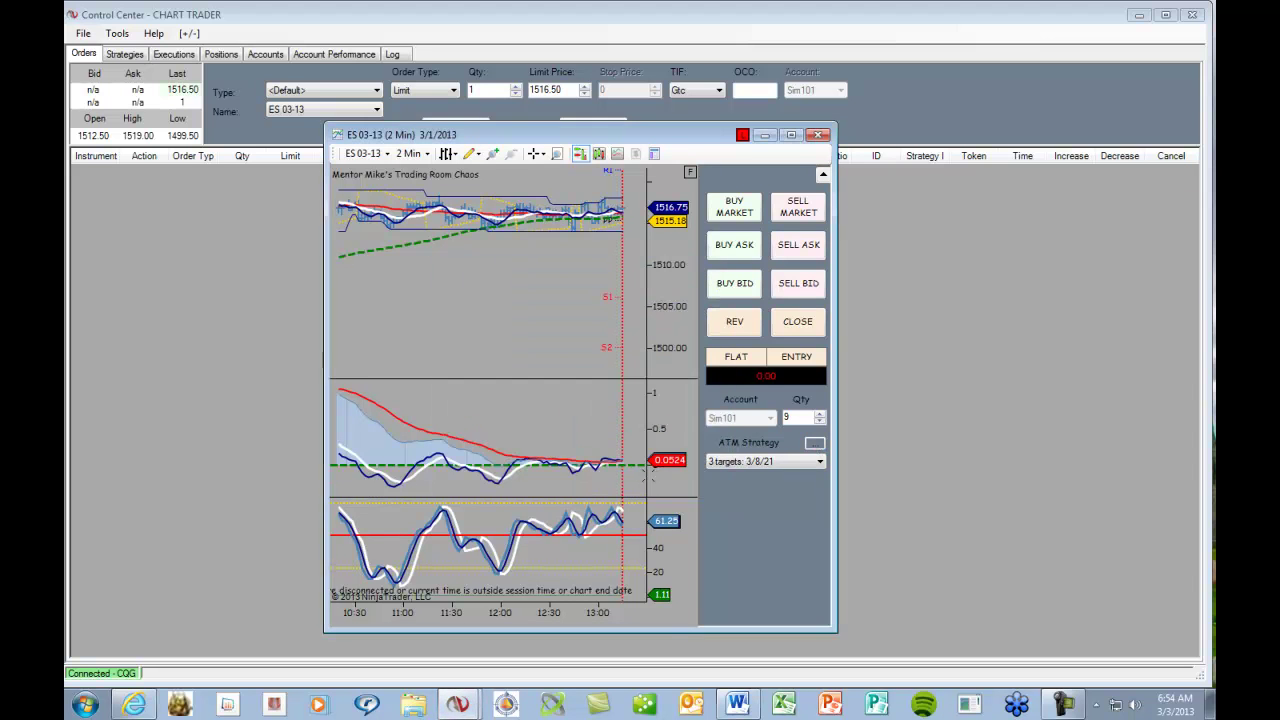
Step: Toggle Always On Top for the ES 03-13 chart, then minimize the chart window
{"action": "right_click", "coordinate": [468, 289]}
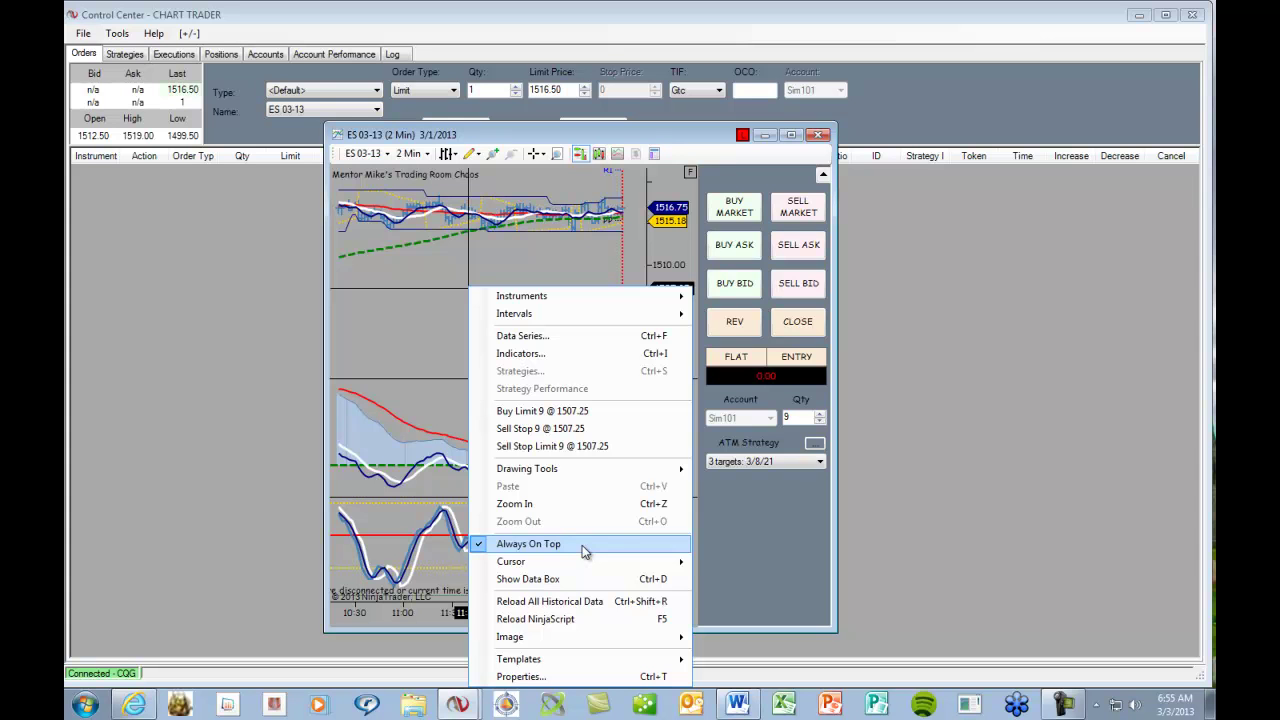
{"action": "left_click", "coordinate": [542, 260]}
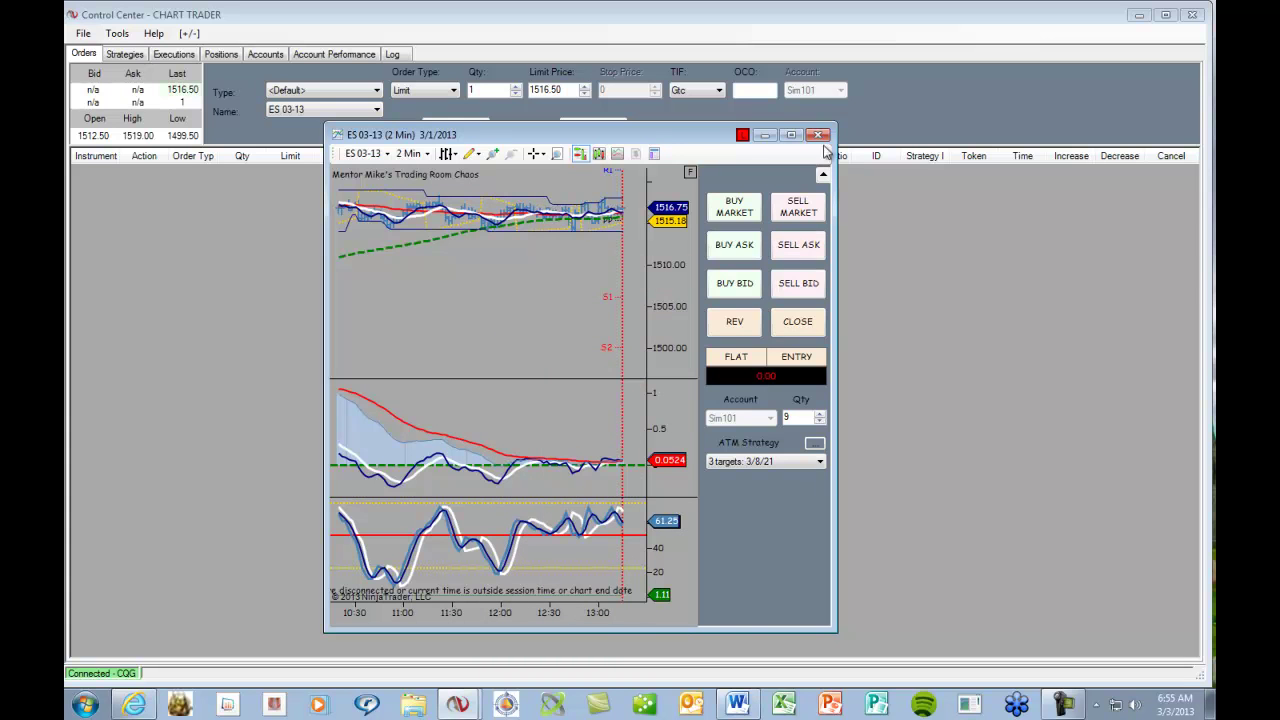
{"action": "left_click", "coordinate": [766, 136]}
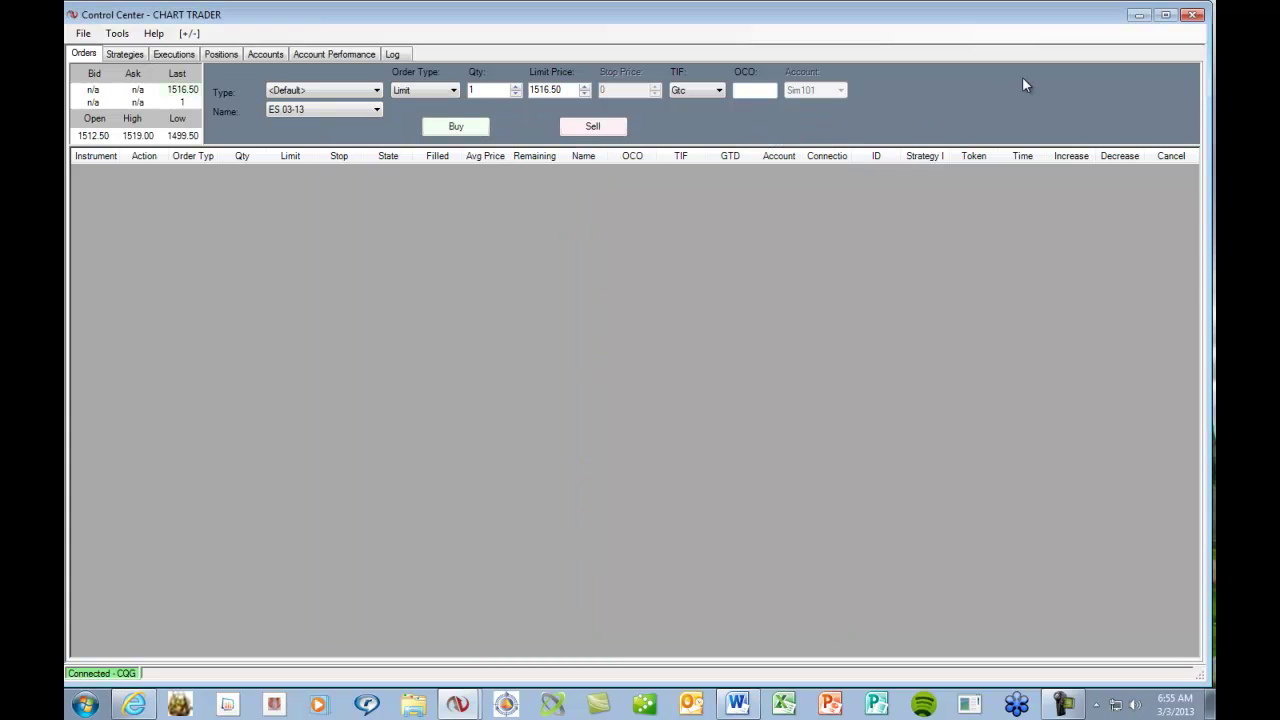
Step: Minimize the Control Center and open the Pacific Trading Academy home page in Internet Explorer
{"action": "left_click", "coordinate": [1138, 16]}
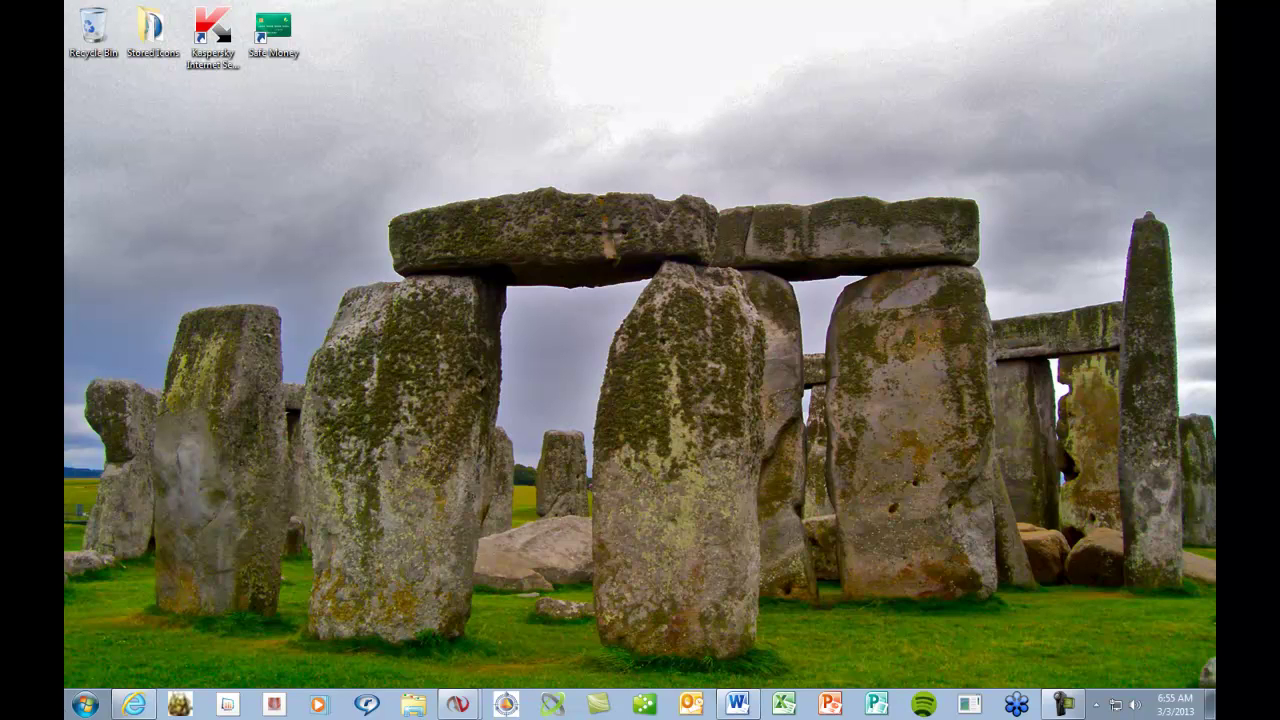
{"action": "left_click", "coordinate": [136, 705]}
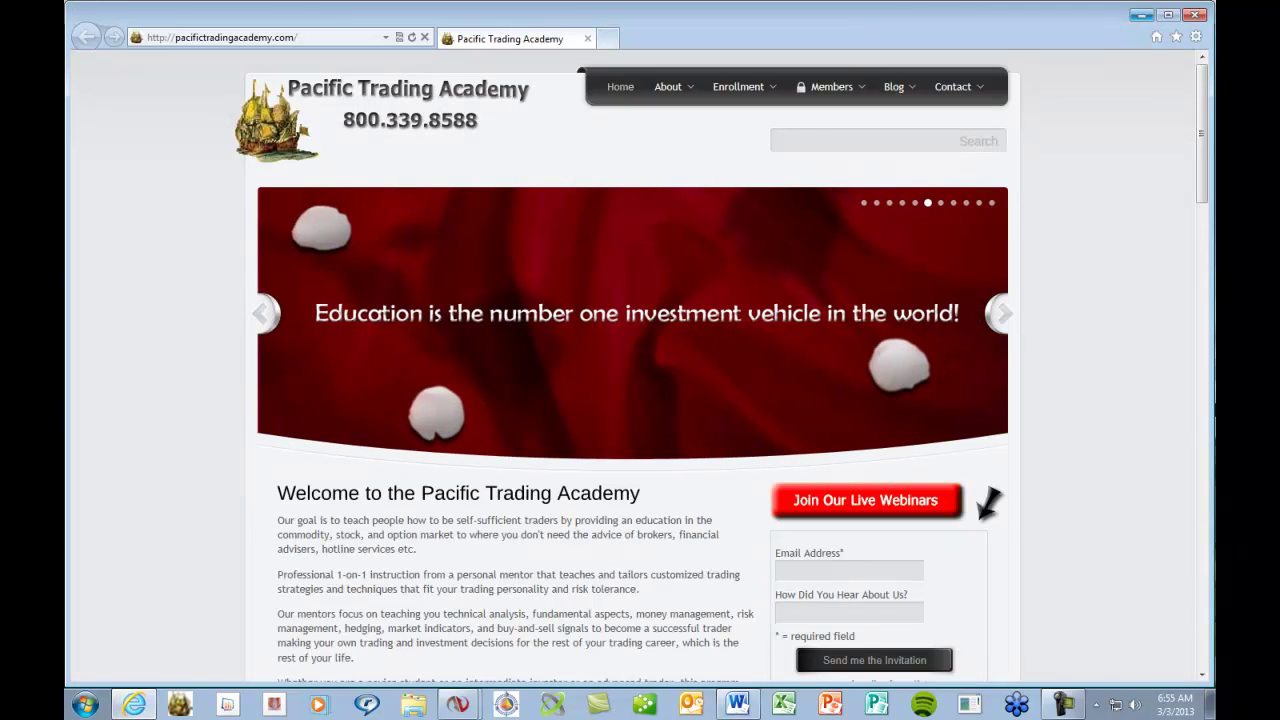
{"action": "mouse_move", "coordinate": [816, 90]}
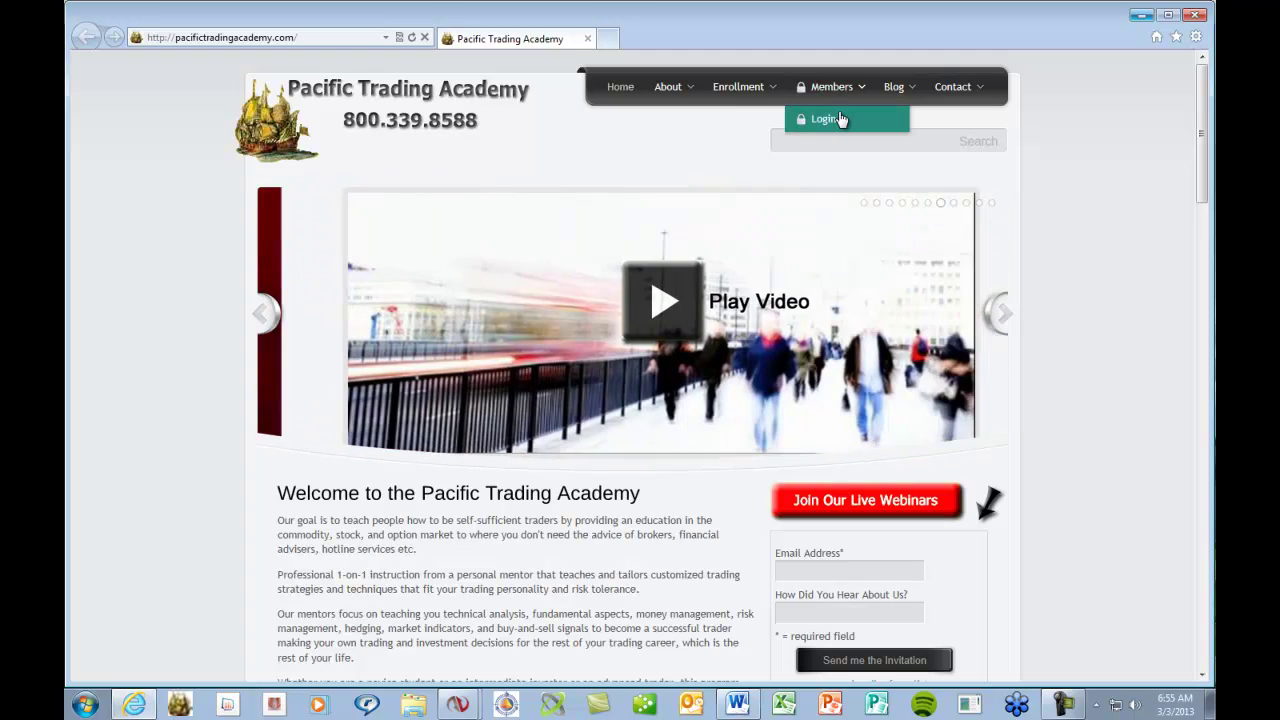
Step: Log in to the member area with the saved e-mail and autofilled password
{"action": "left_click", "coordinate": [841, 119]}
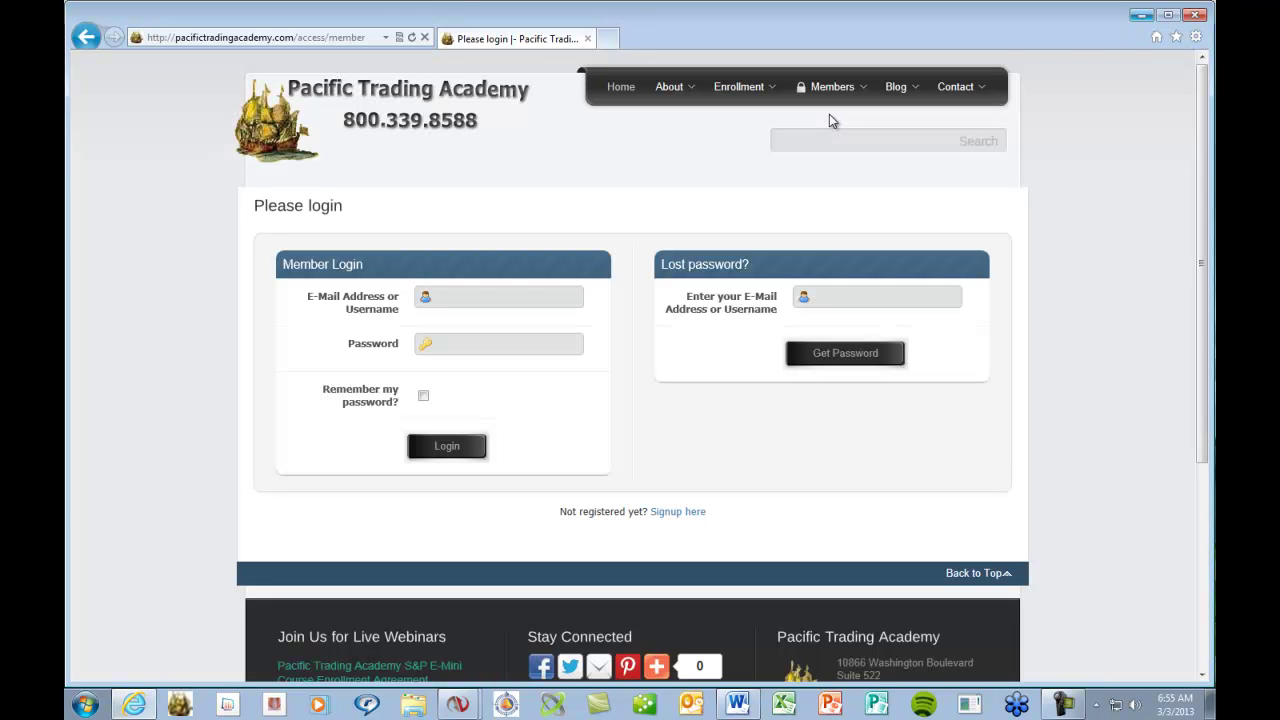
{"action": "left_click", "coordinate": [460, 296]}
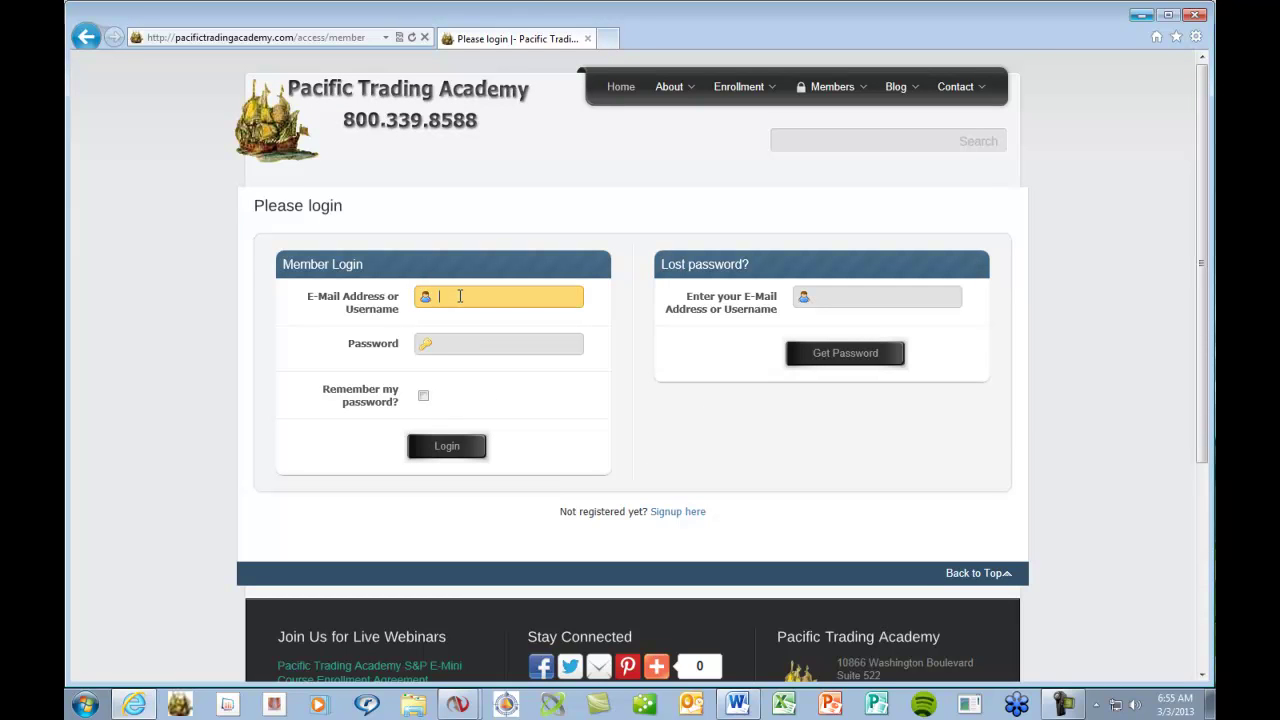
{"action": "type", "text": "M"}
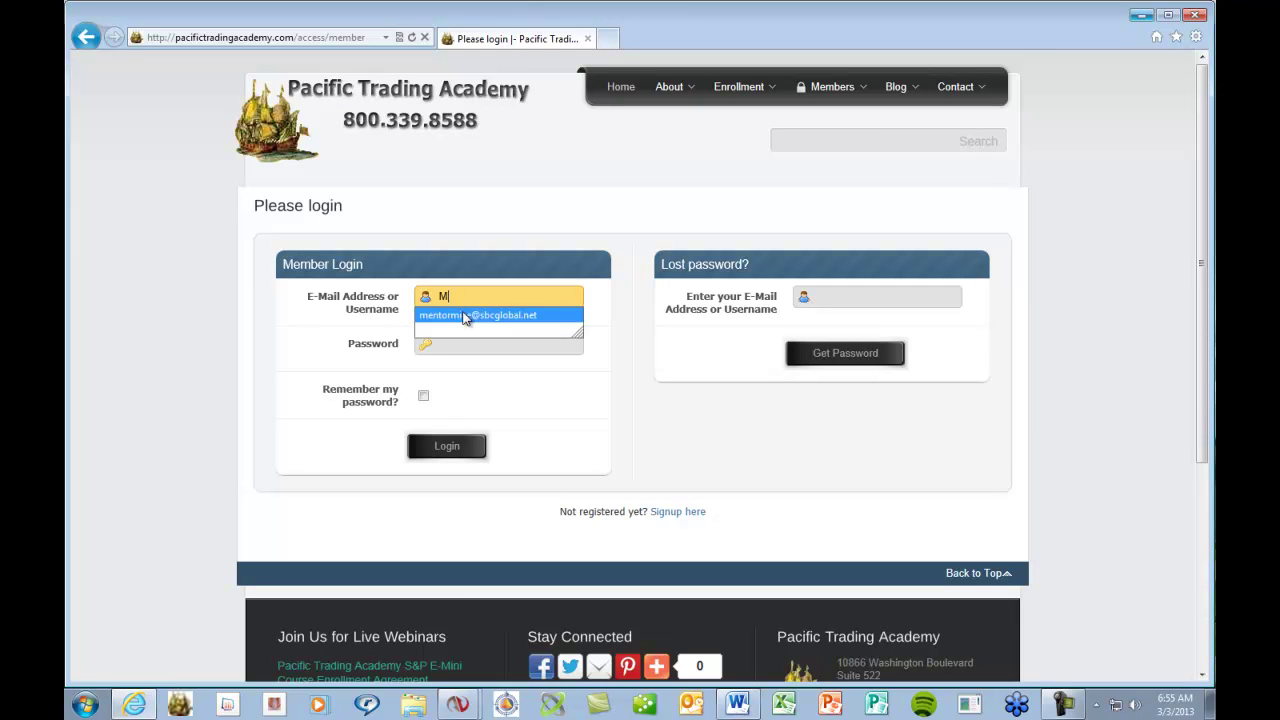
{"action": "left_click", "coordinate": [463, 316]}
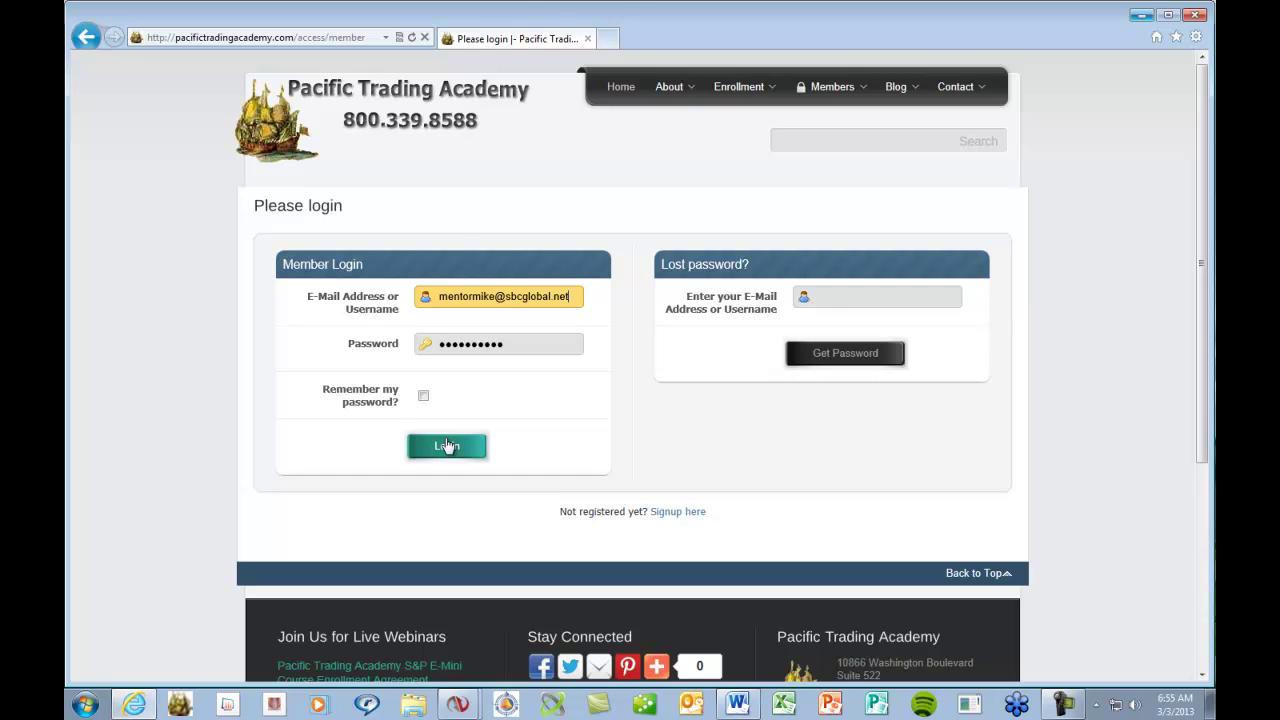
{"action": "left_click", "coordinate": [447, 446]}
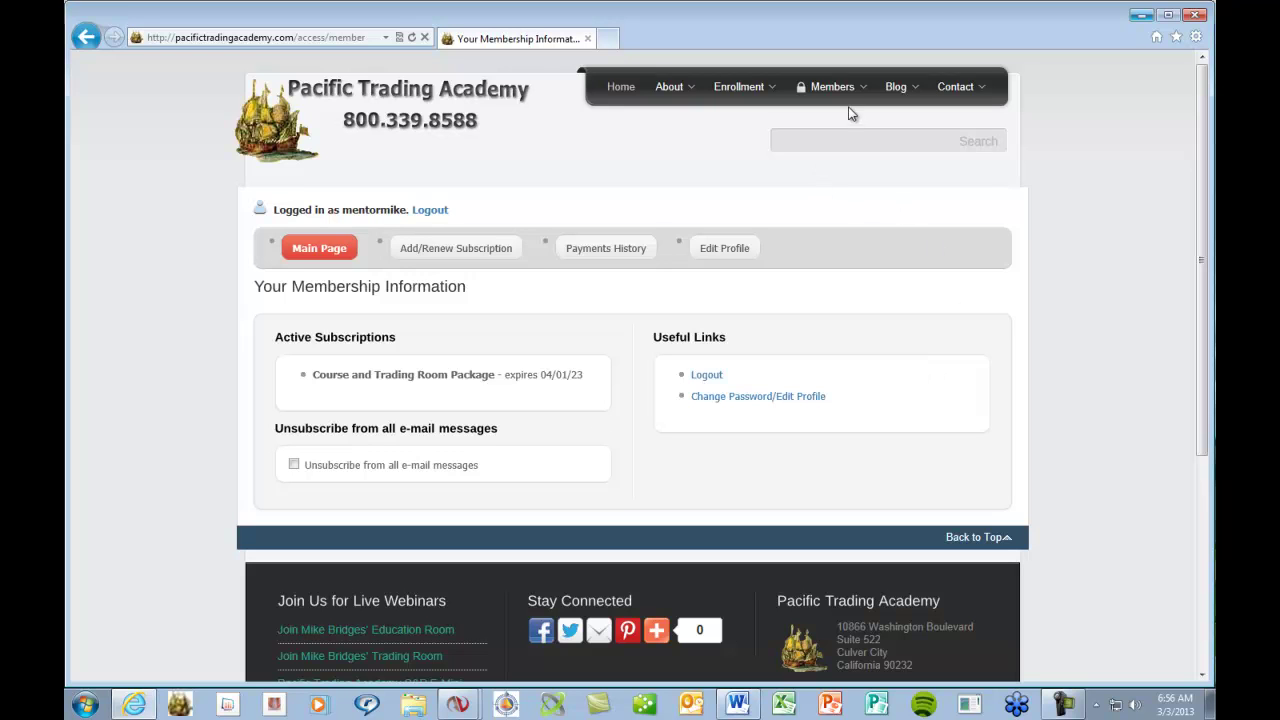
Step: Open the Join Trading Room page from the Members menu
{"action": "mouse_move", "coordinate": [849, 103]}
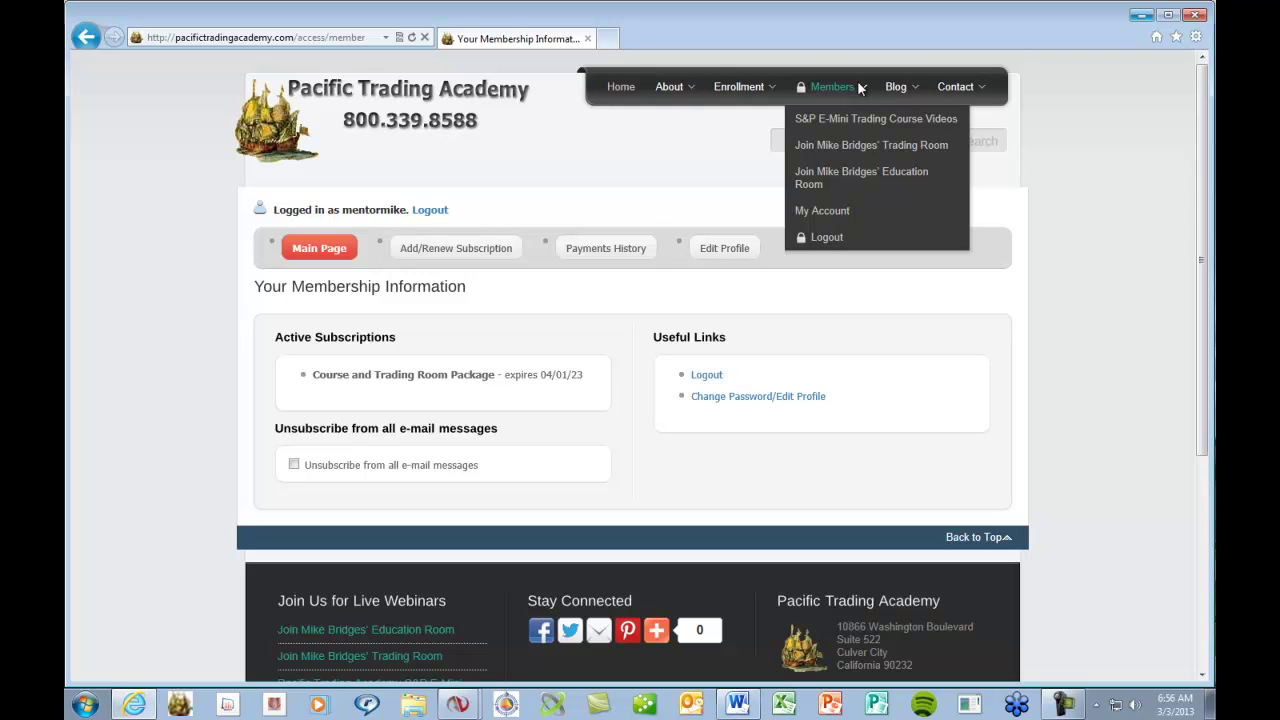
{"action": "left_click", "coordinate": [858, 152]}
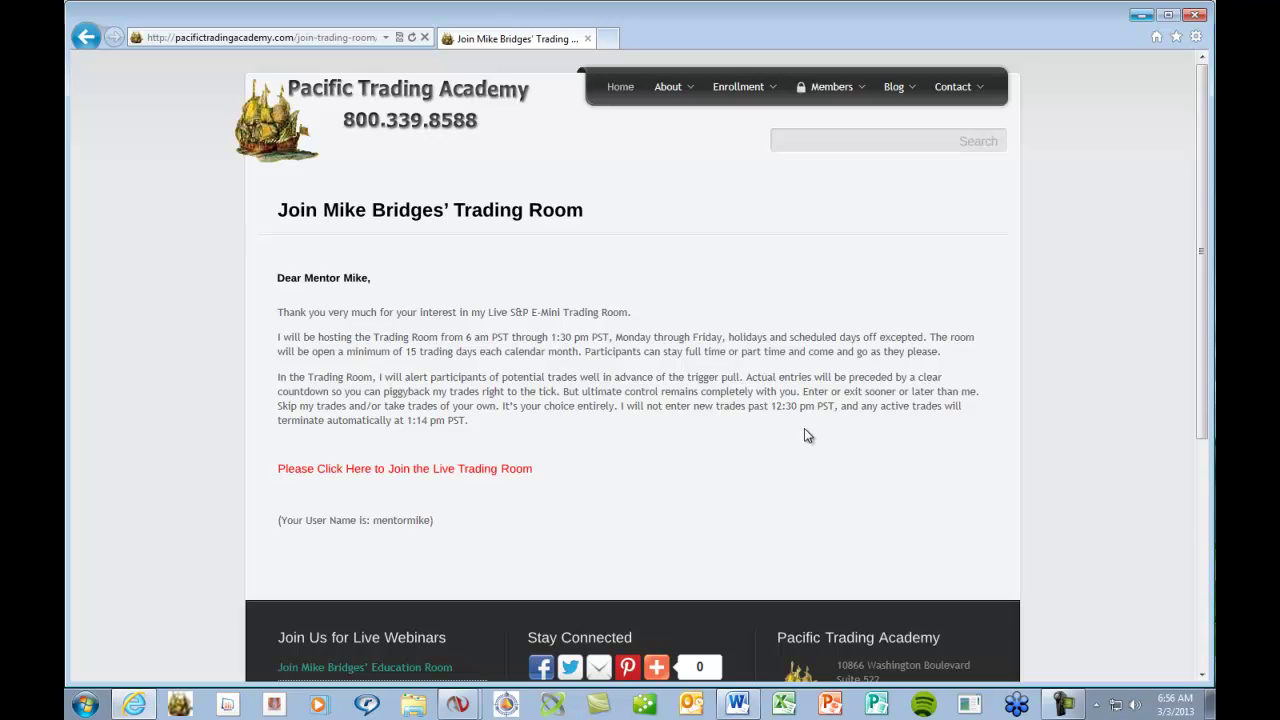
Step: Launch the live trading room, opening the omNovia SPEMini login page in a new tab
{"action": "left_click", "coordinate": [396, 472]}
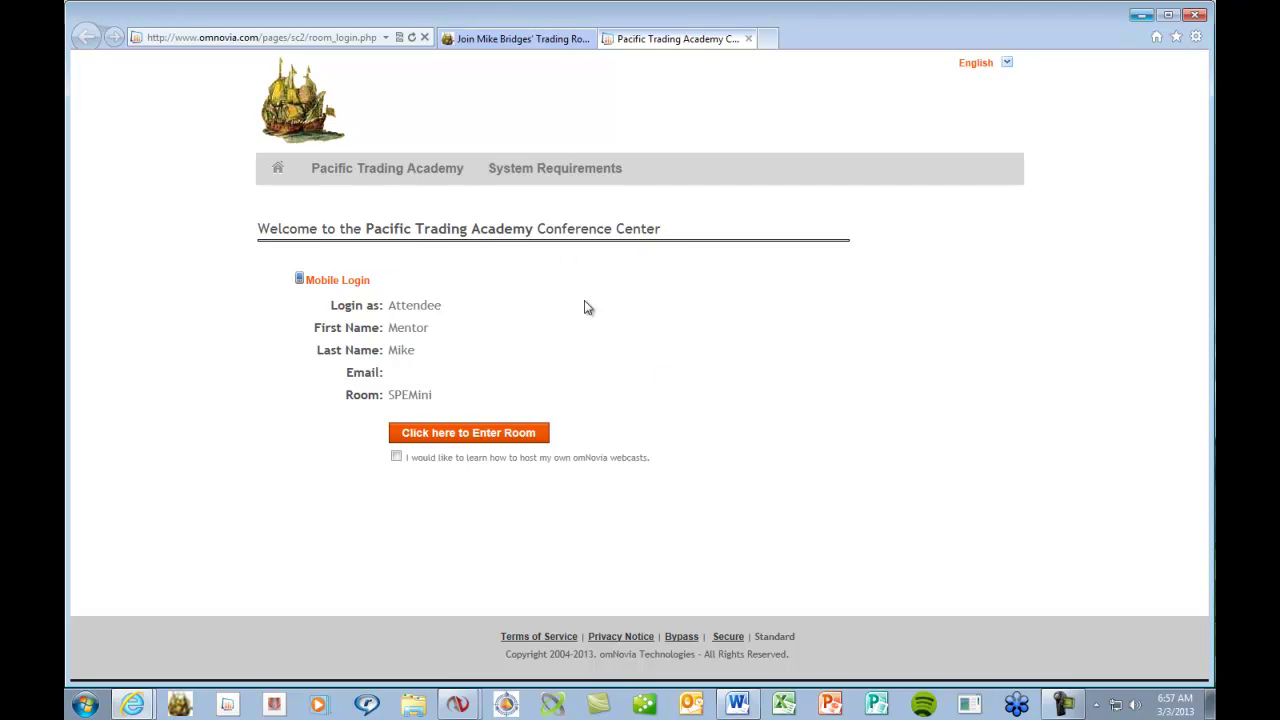
Step: Enter the omNovia SPEMini conference room
{"action": "left_click", "coordinate": [470, 432]}
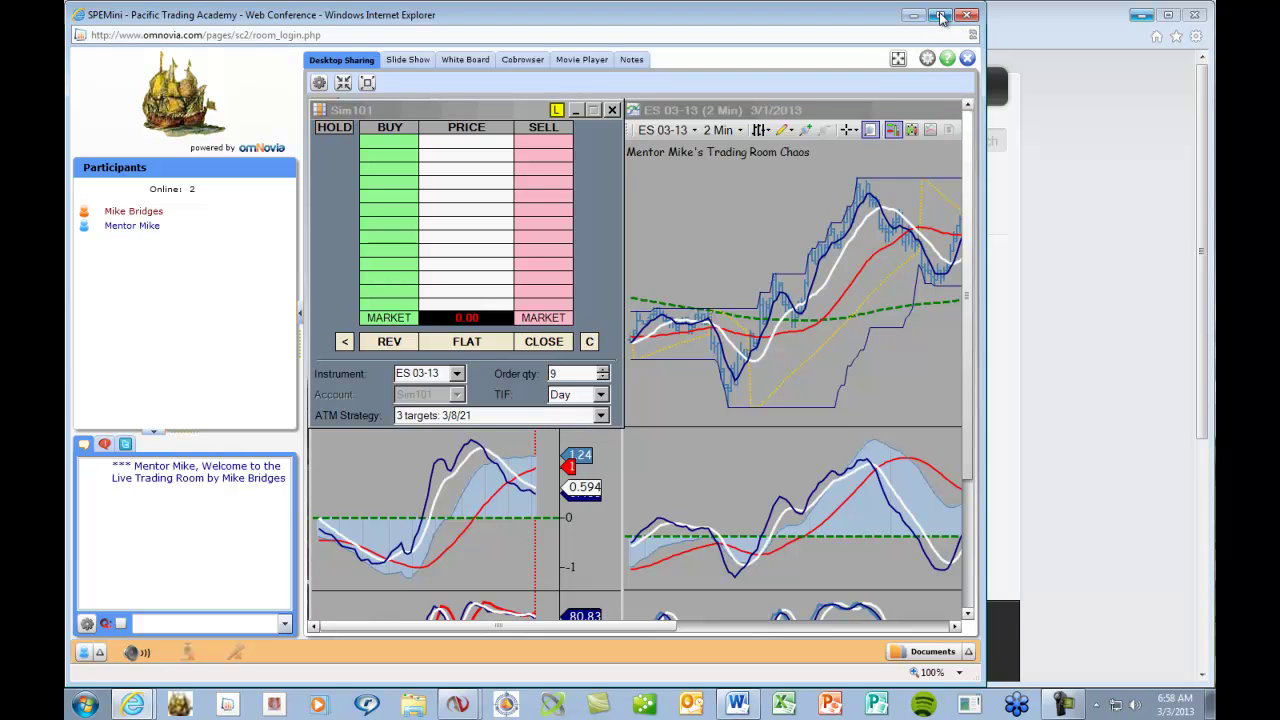
Step: Maximize the conference window and fit the shared trading desktop to the viewing area
{"action": "left_click", "coordinate": [940, 16]}
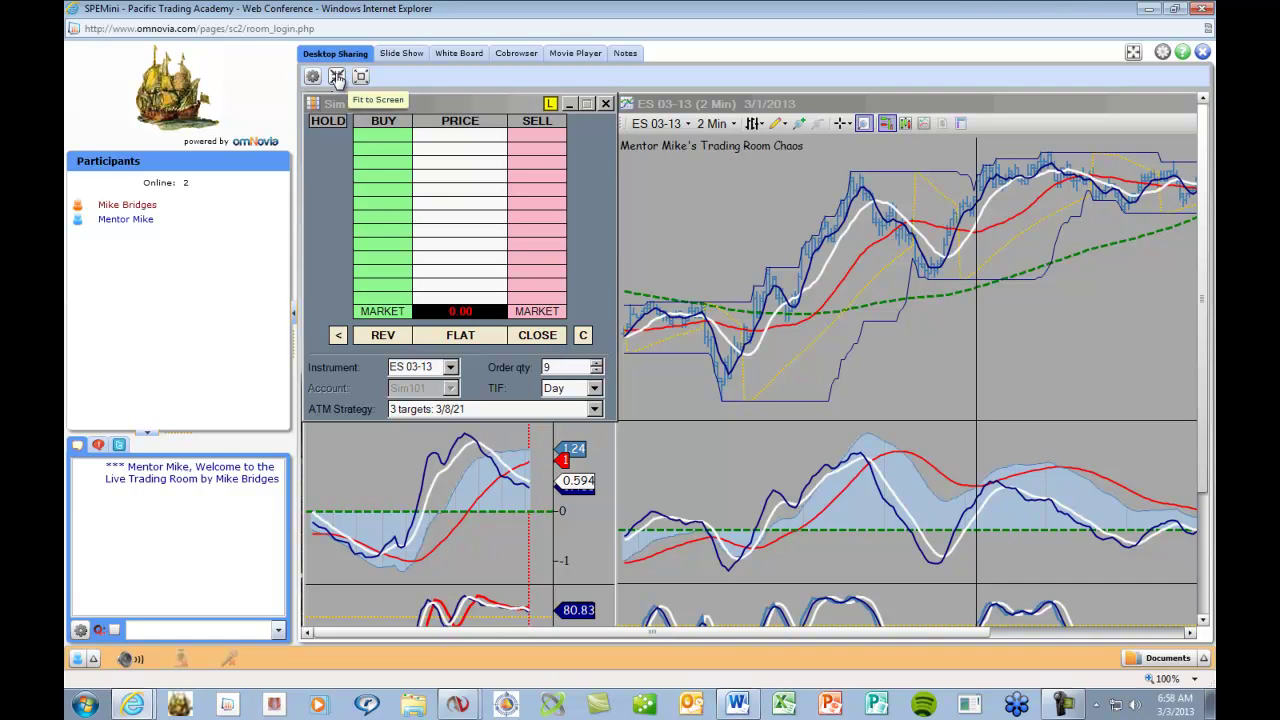
{"action": "left_click", "coordinate": [337, 78]}
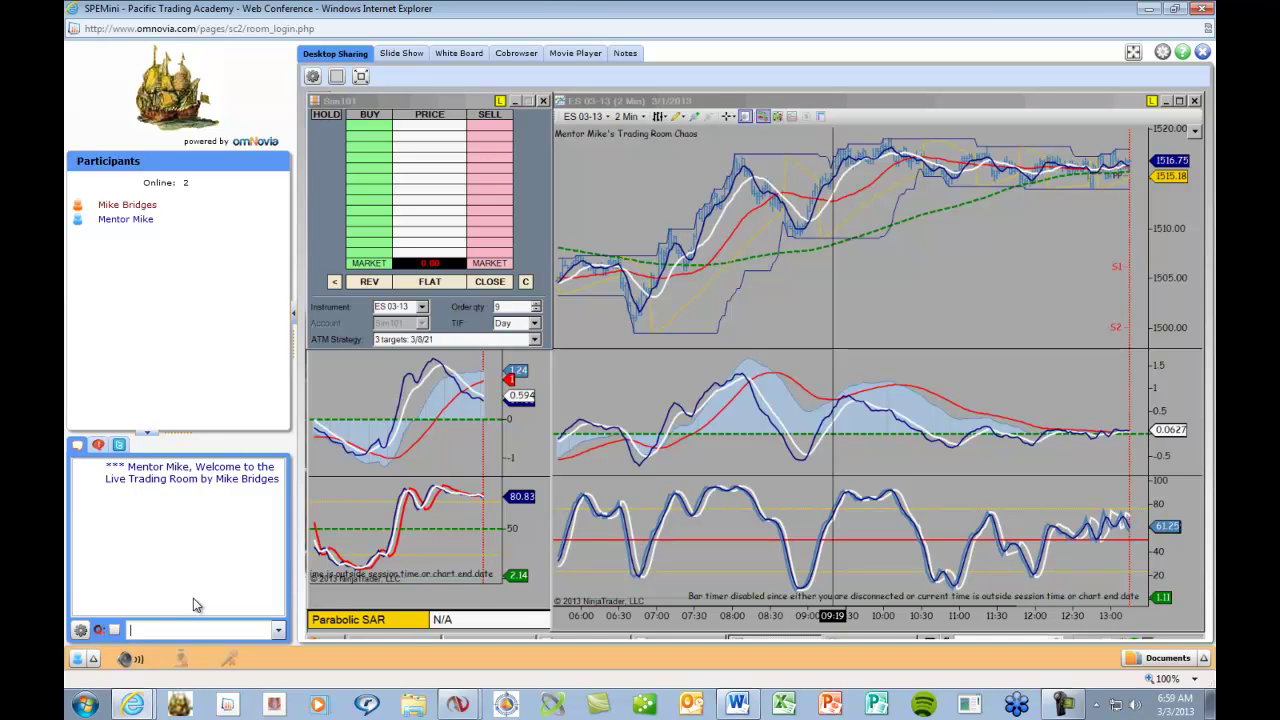
Step: Post 'hELLO' in the chat and enlarge the chat area by shrinking the participants list
{"action": "type", "text": "hELLO"}
{"action": "key", "text": "Return"}
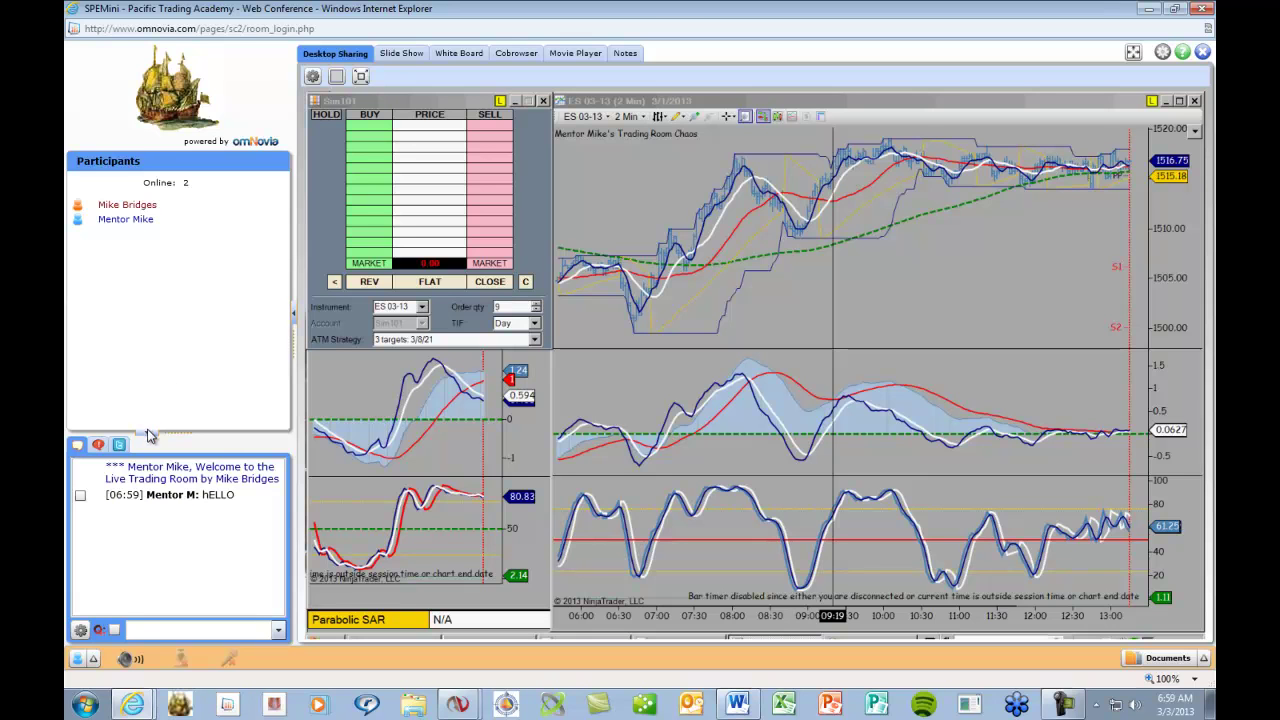
{"action": "left_click_drag", "start_coordinate": [182, 430], "coordinate": [188, 240]}
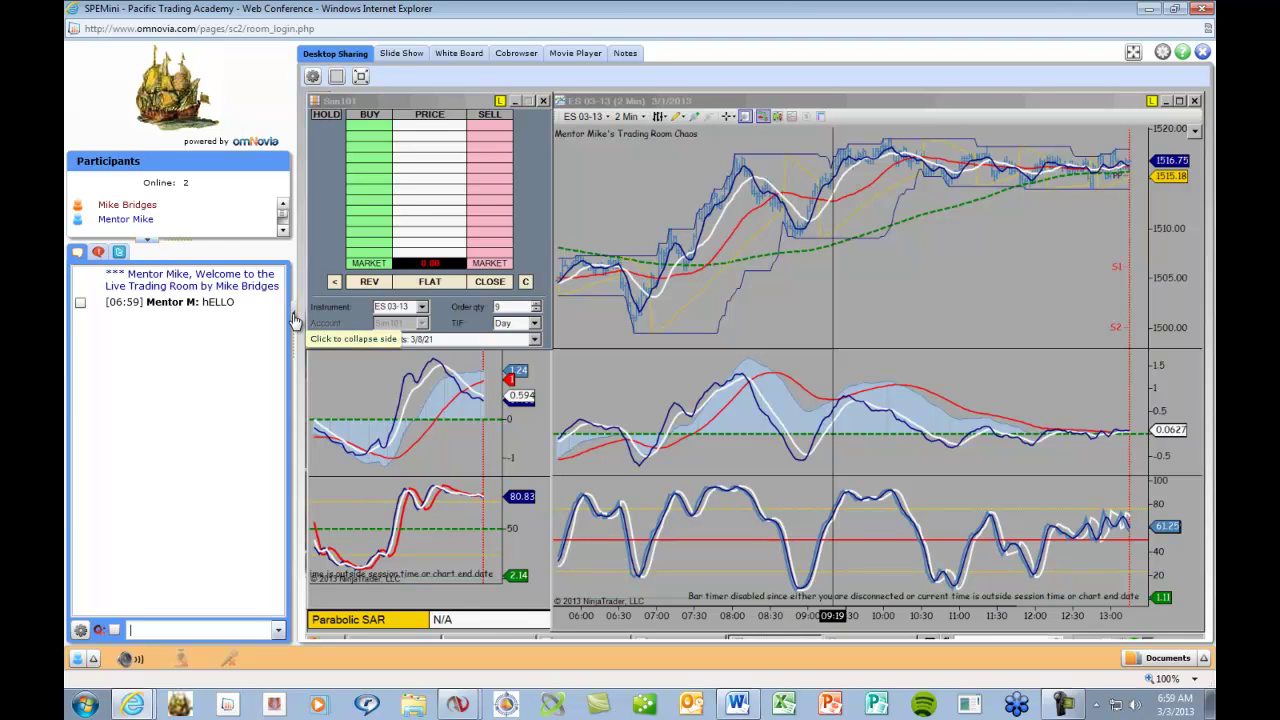
Step: Collapse omNovia's participants and chat panel and switch the shared desktop to full screen
{"action": "left_click", "coordinate": [295, 318]}
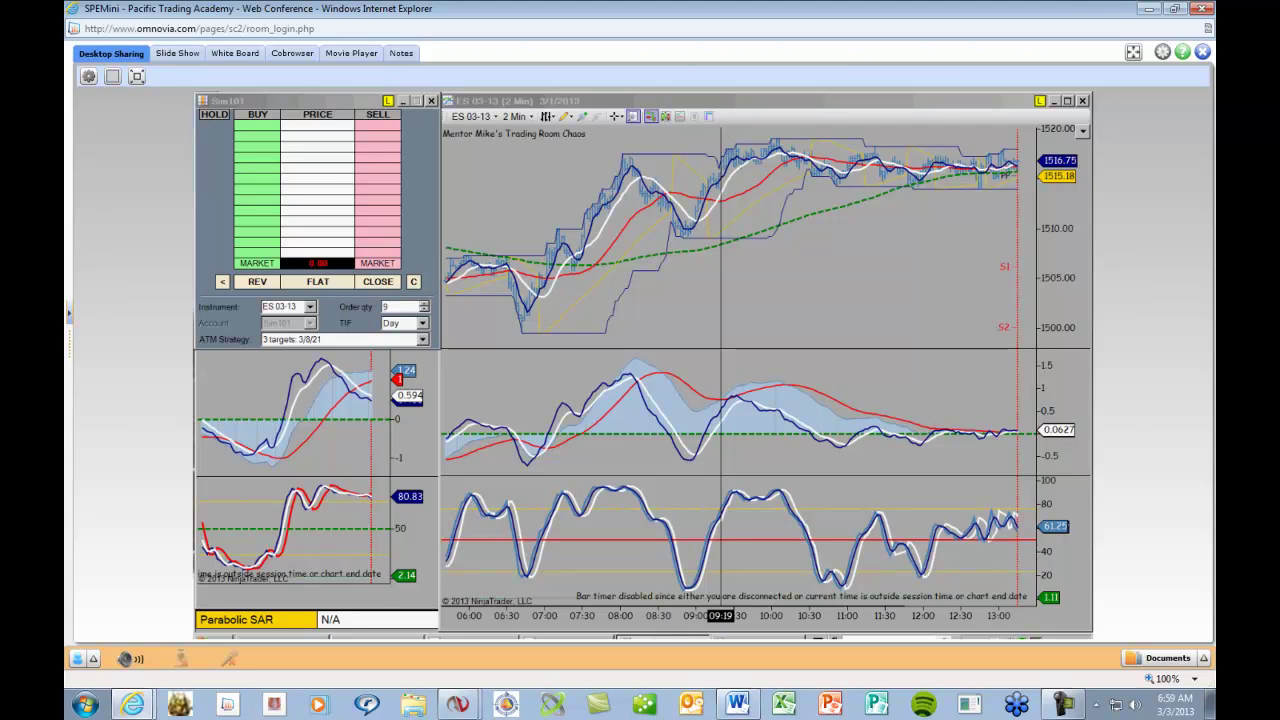
{"action": "left_click", "coordinate": [137, 77]}
Step: Bring the small ES chart forward, resize it, and hide its order panel to widen the chart
{"action": "left_click", "coordinate": [456, 705]}
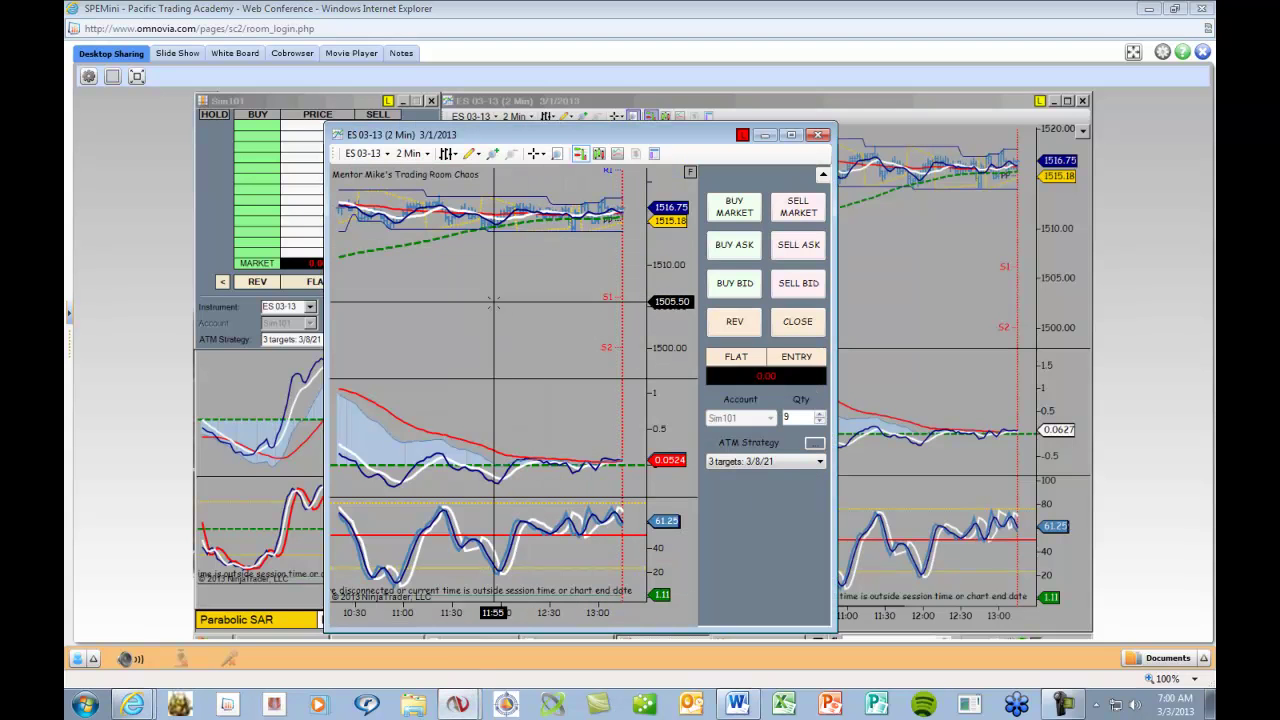
{"action": "left_click", "coordinate": [137, 76]}
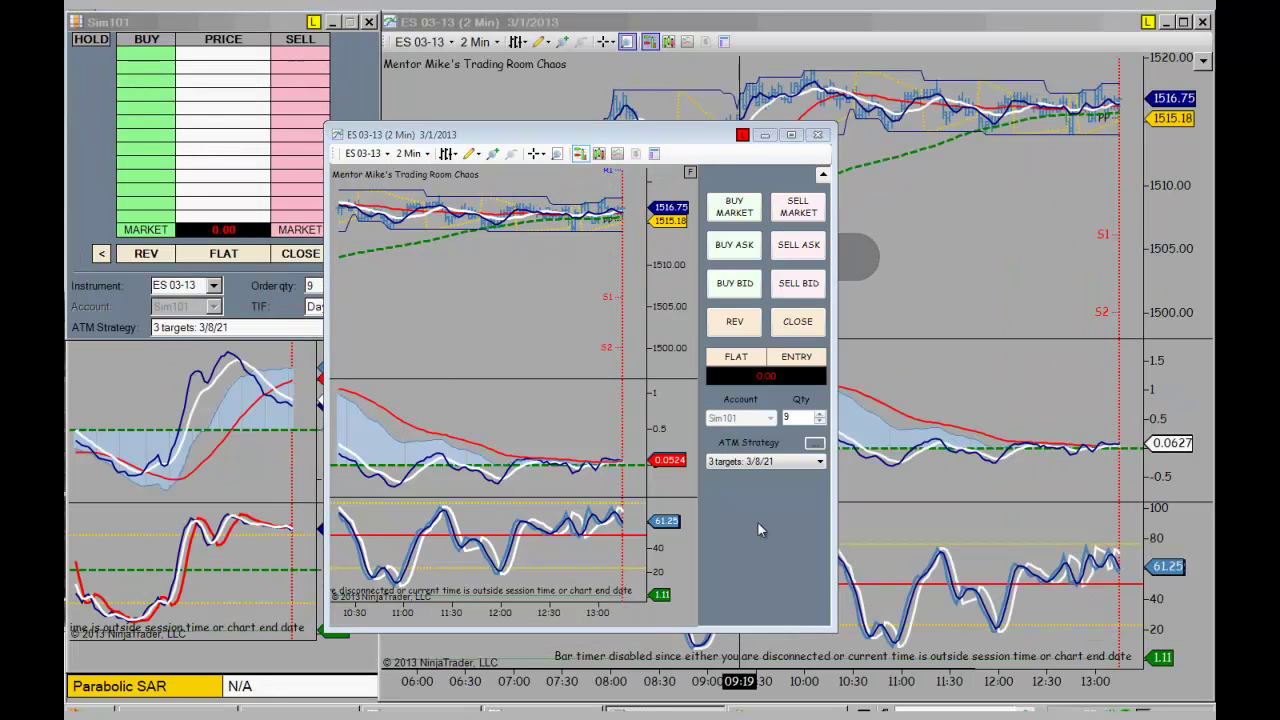
{"action": "left_click_drag", "start_coordinate": [830, 627], "coordinate": [602, 577]}
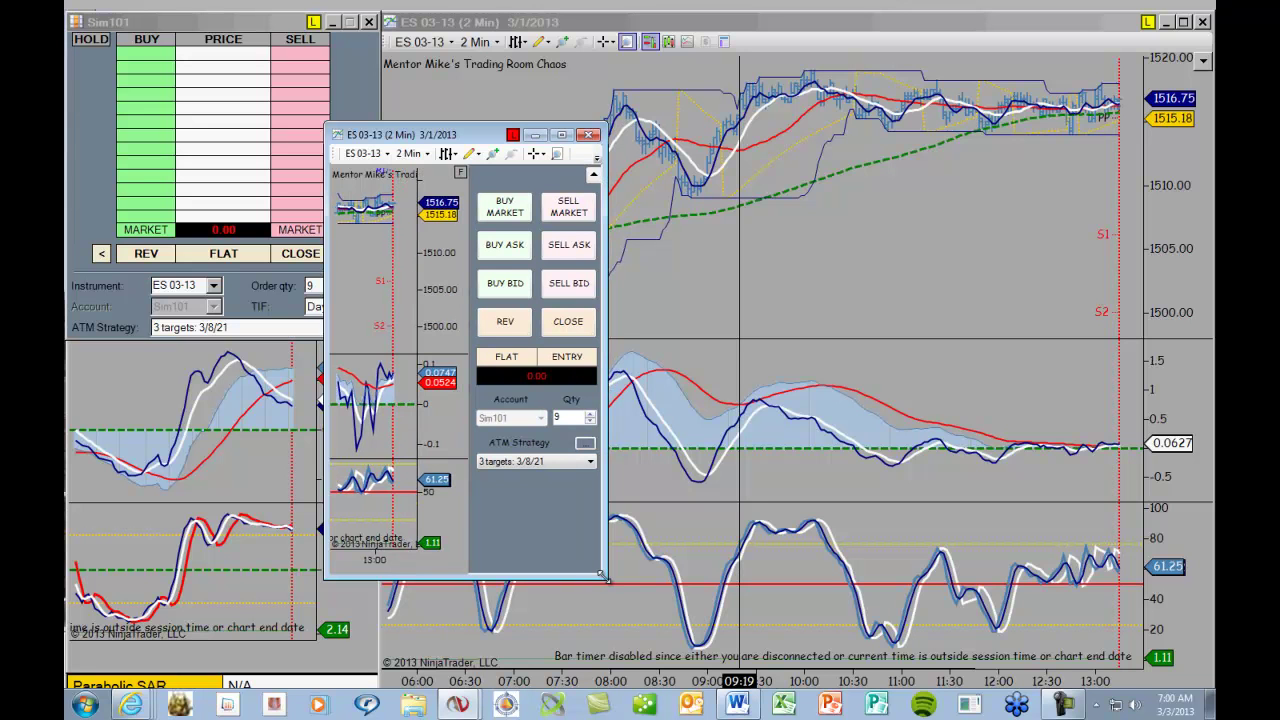
{"action": "left_click_drag", "start_coordinate": [603, 576], "coordinate": [618, 579]}
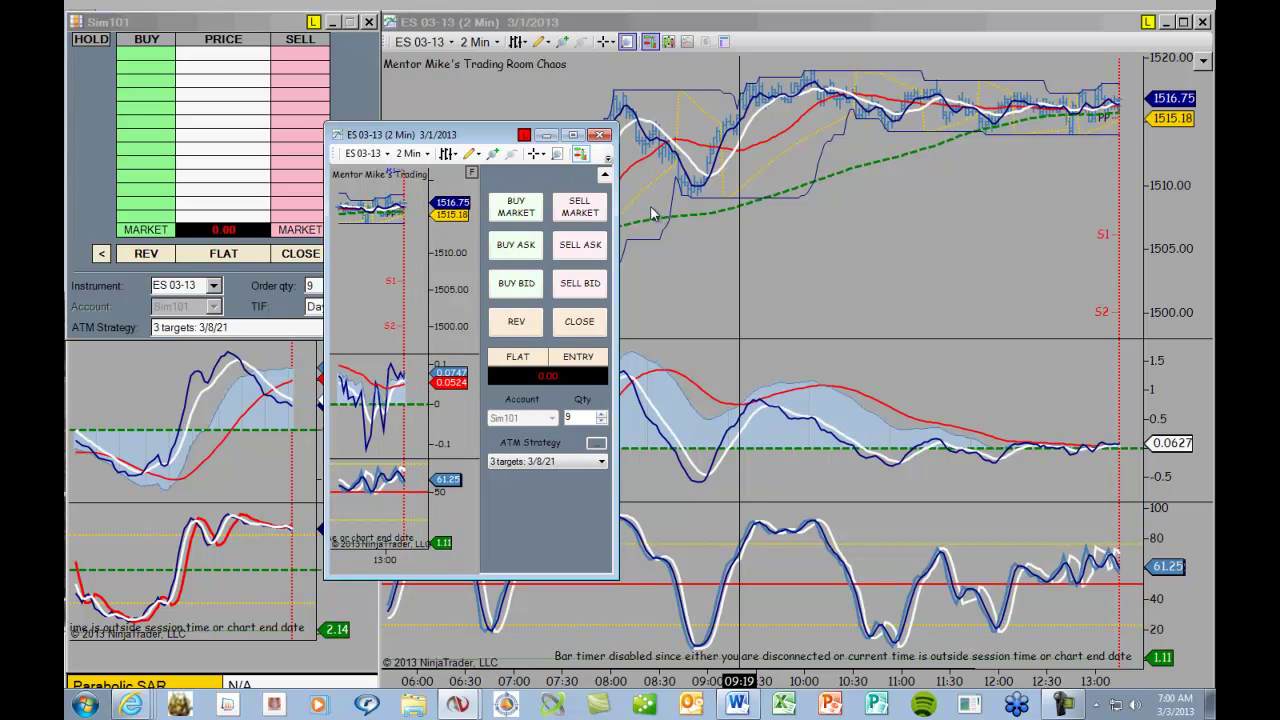
{"action": "left_click", "coordinate": [604, 176]}
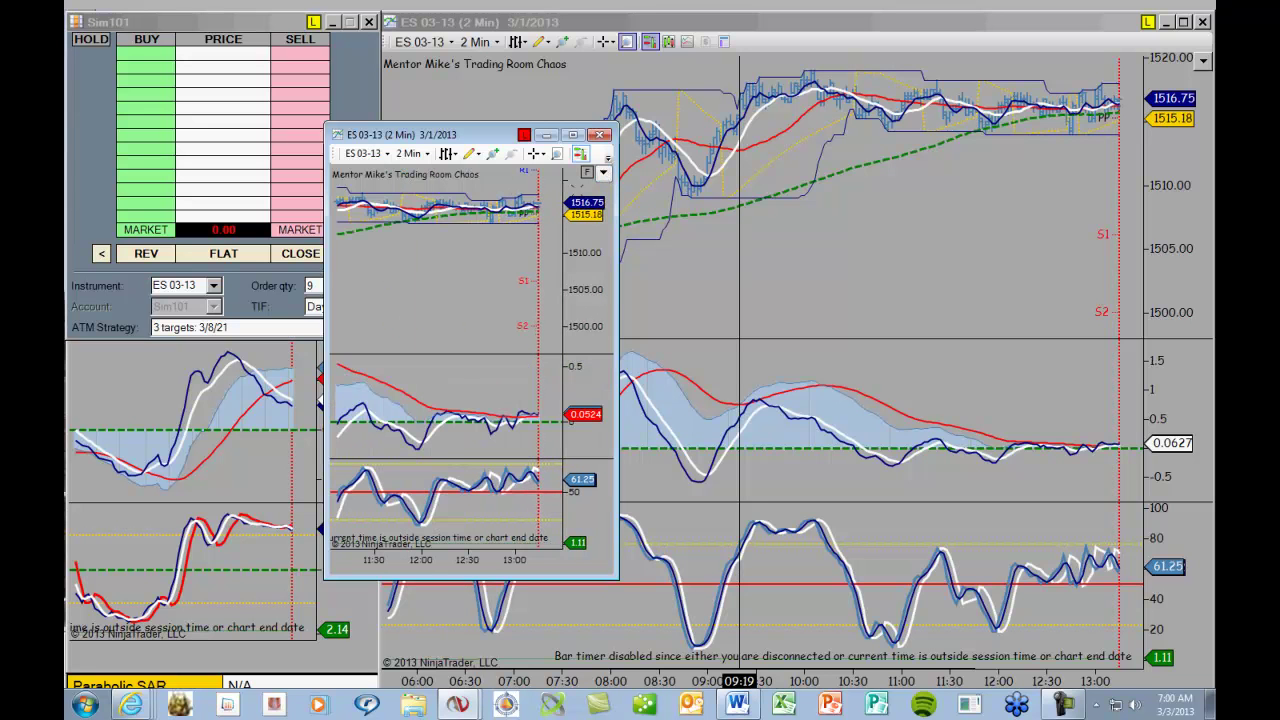
{"action": "scroll", "coordinate": [457, 286], "scroll_direction": "down", "scroll_amount": 10}
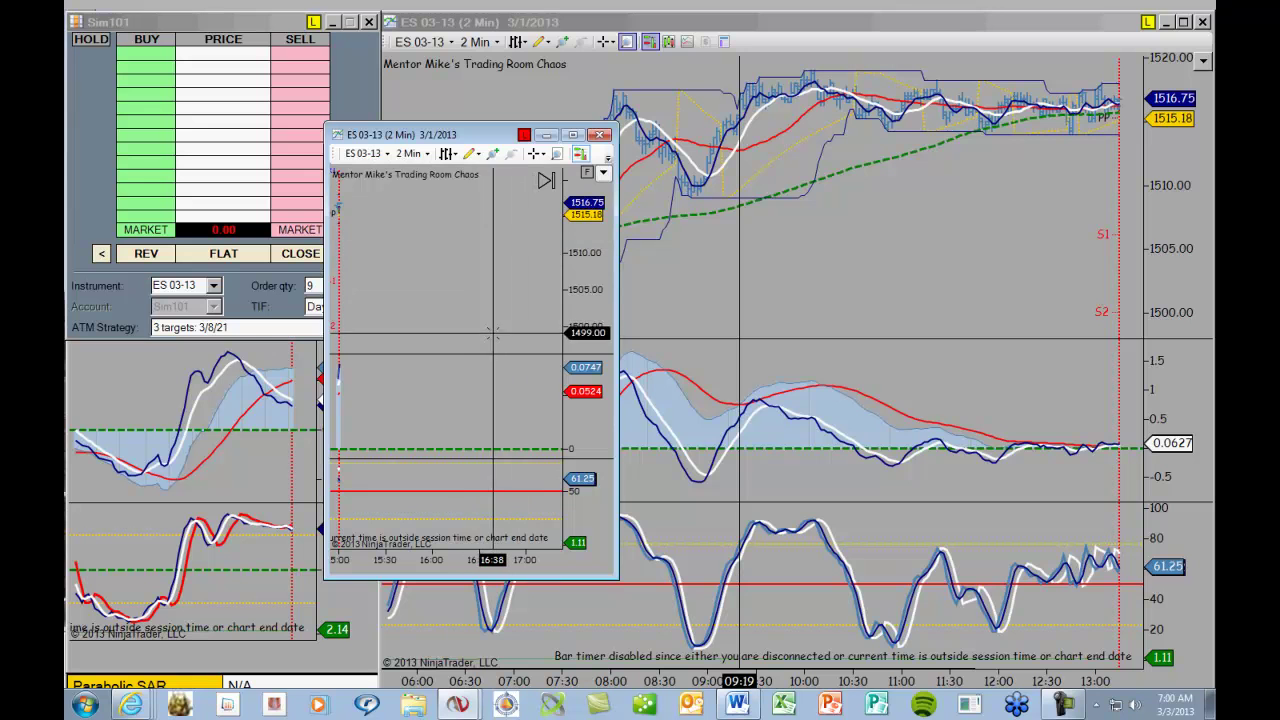
Step: Shorten the small ES 03-13 chart window and position it over the main chart's middle
{"action": "left_click_drag", "start_coordinate": [455, 134], "coordinate": [512, 16]}
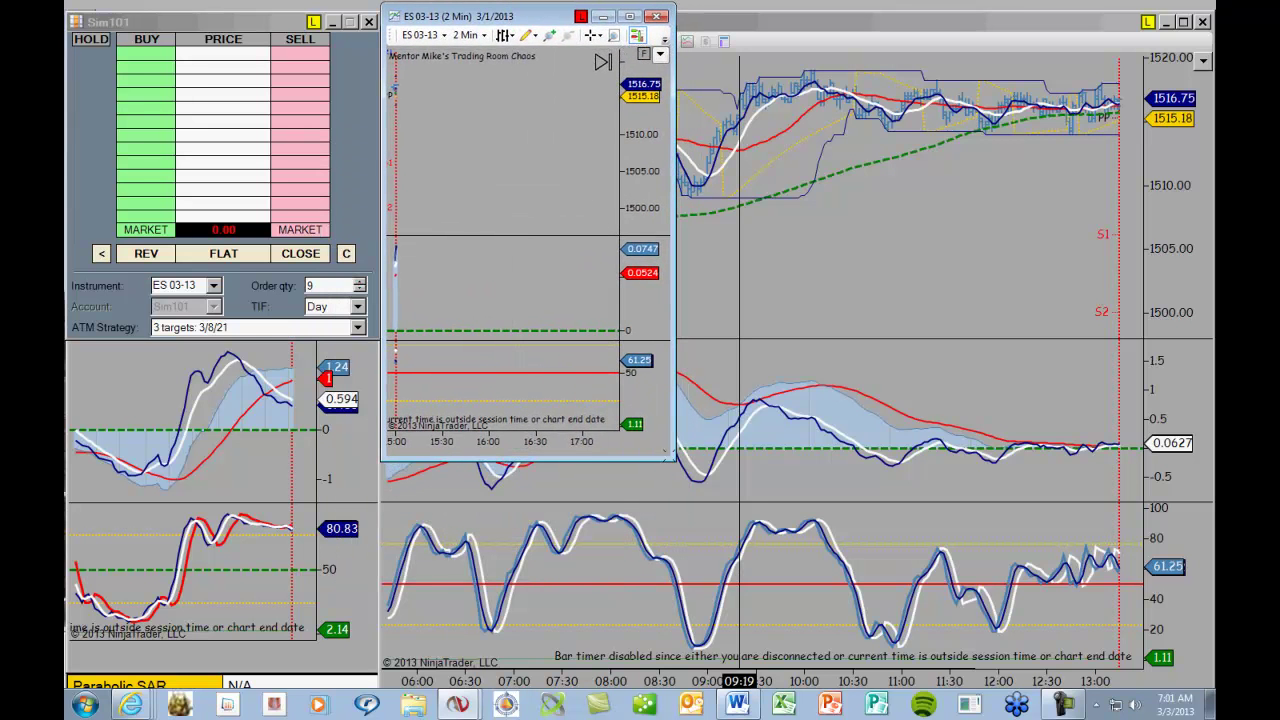
{"action": "left_click_drag", "start_coordinate": [592, 459], "coordinate": [590, 345]}
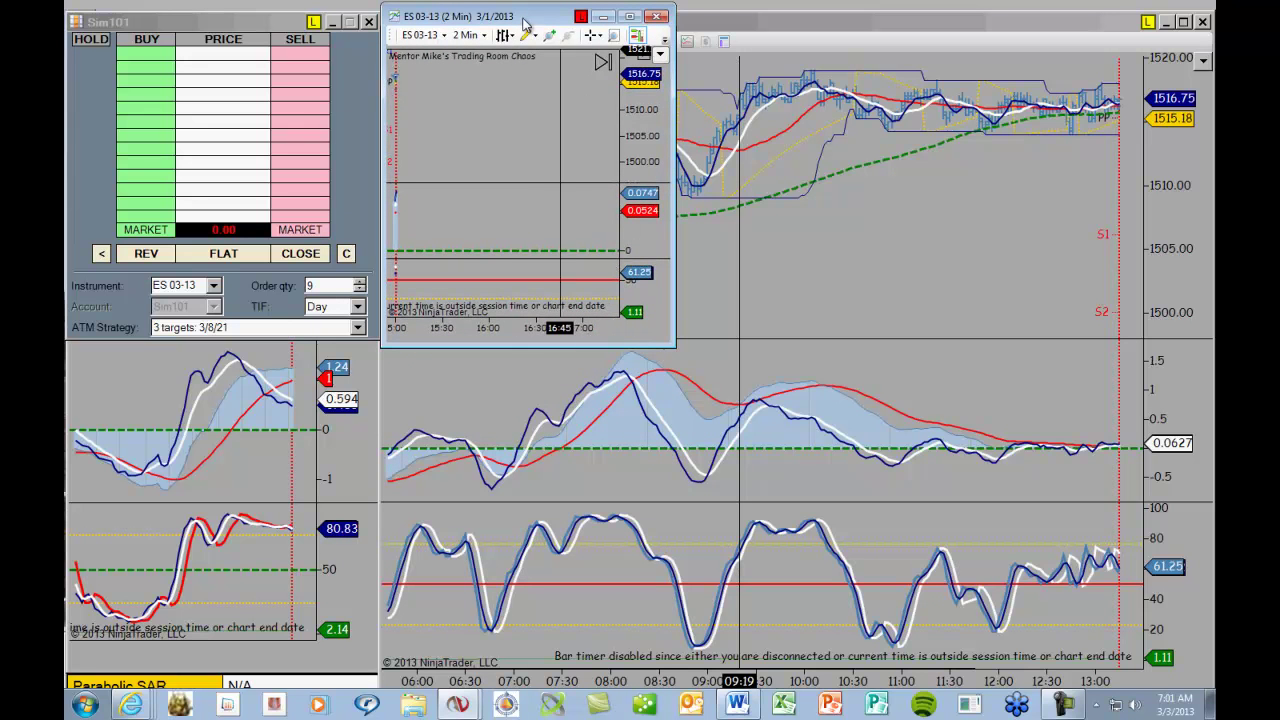
{"action": "left_click_drag", "start_coordinate": [524, 22], "coordinate": [545, 86]}
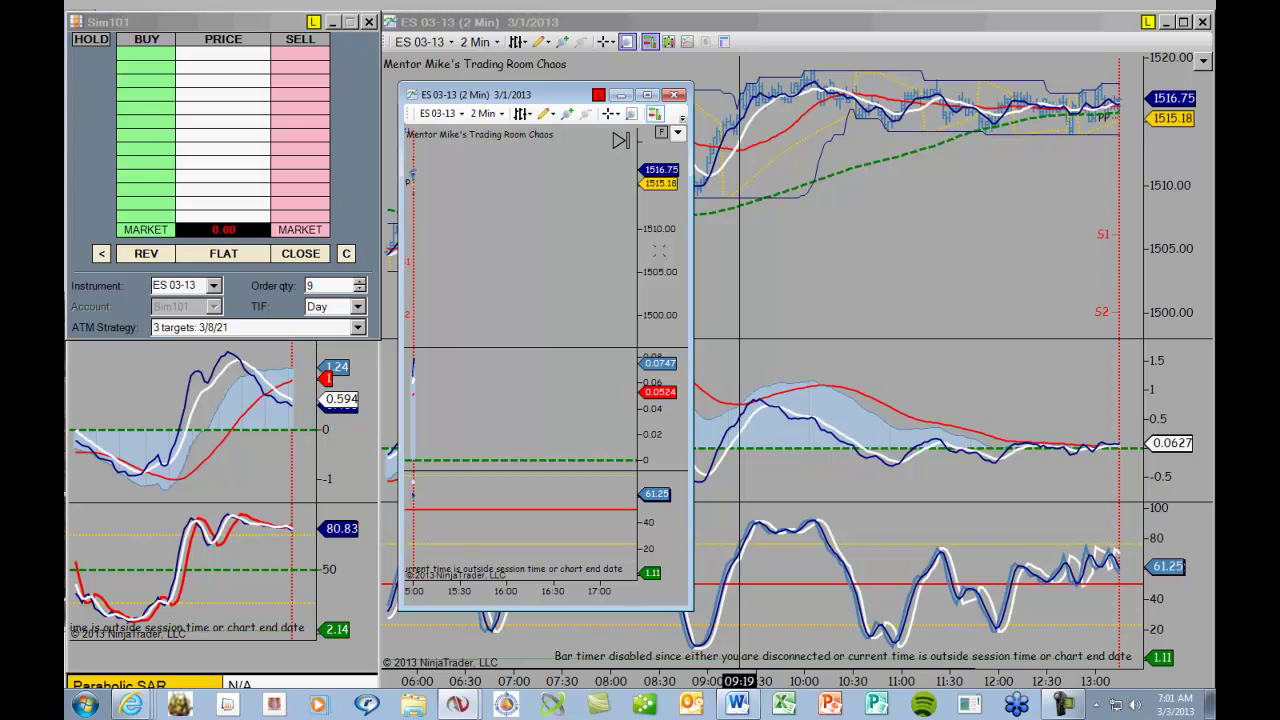
Step: Maximize the small chart's price panel, raise its window and cut its height roughly in half
{"action": "right_click", "coordinate": [659, 251]}
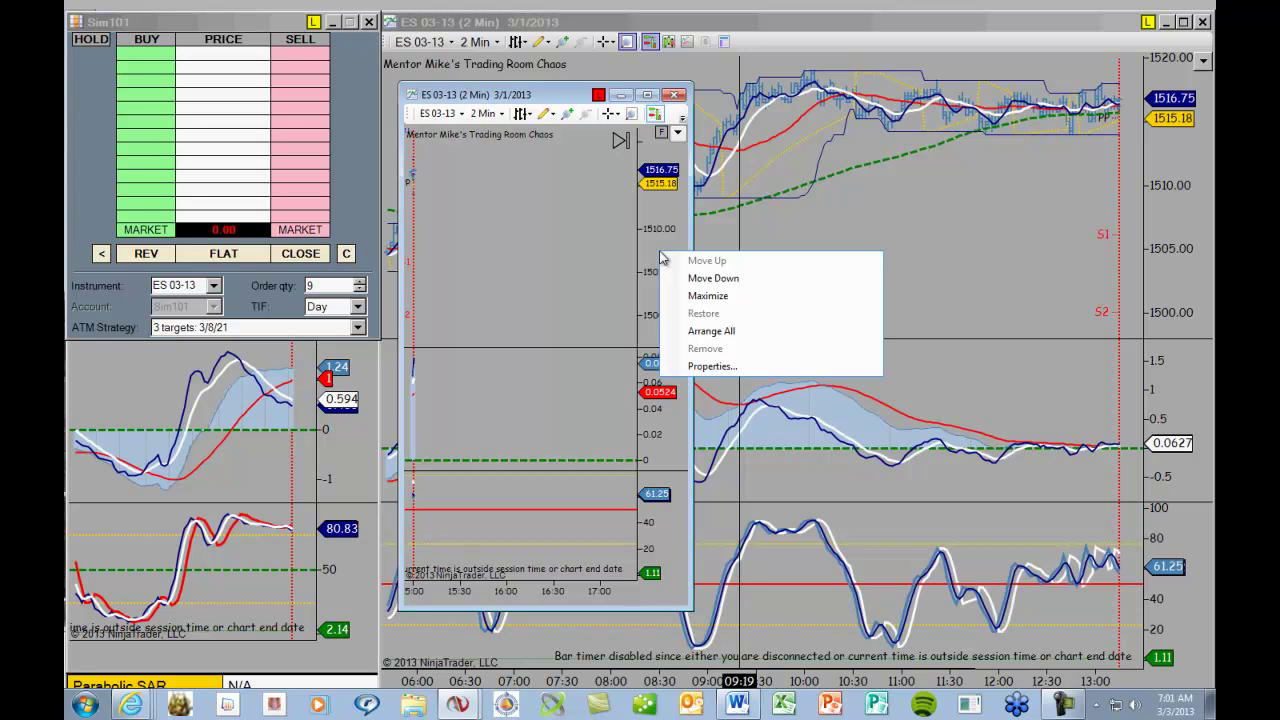
{"action": "left_click", "coordinate": [704, 296]}
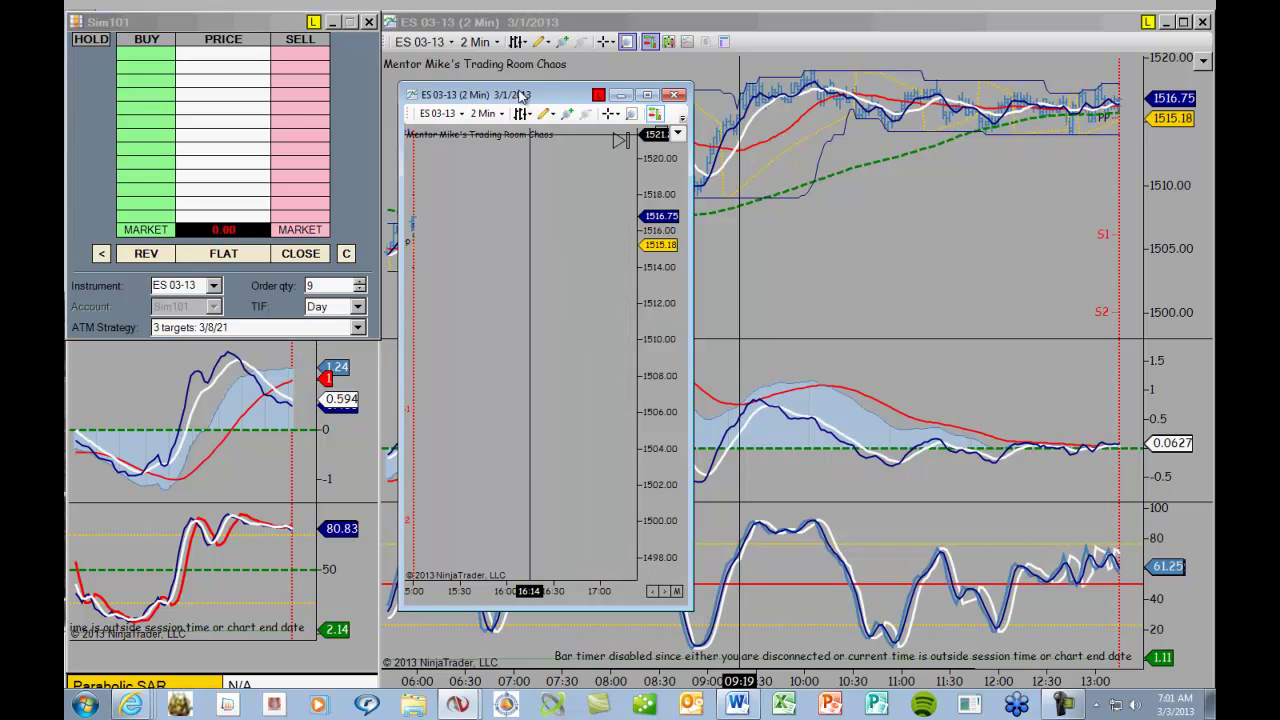
{"action": "left_click_drag", "start_coordinate": [539, 102], "coordinate": [520, 25]}
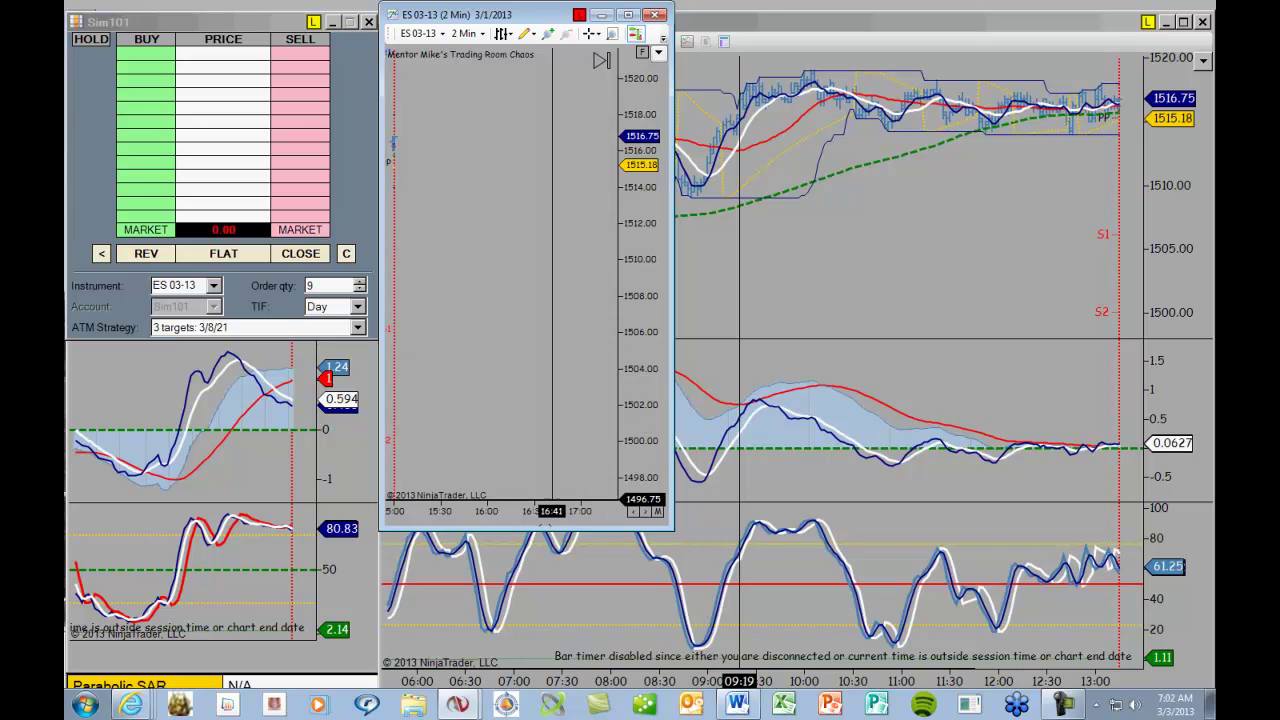
{"action": "left_click_drag", "start_coordinate": [541, 530], "coordinate": [546, 343]}
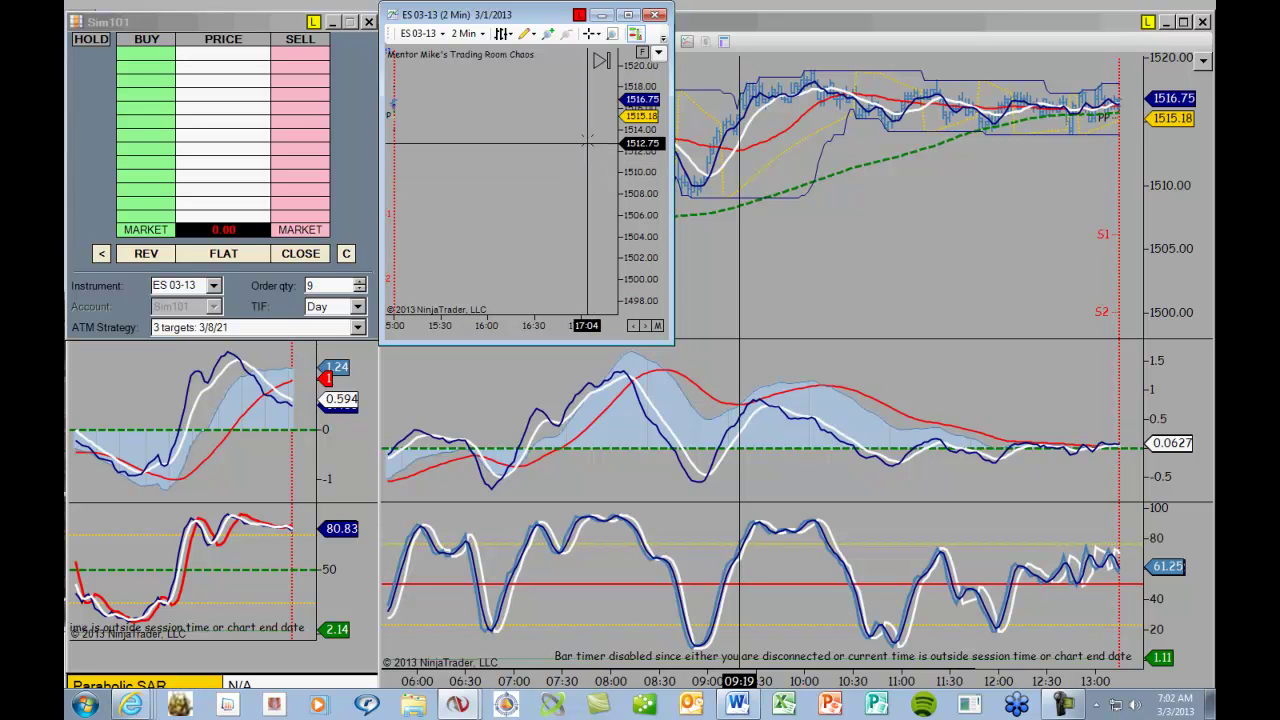
Step: Minimize the small ES chart, then bring NinjaTrader and the web conference forward
{"action": "left_click", "coordinate": [603, 17]}
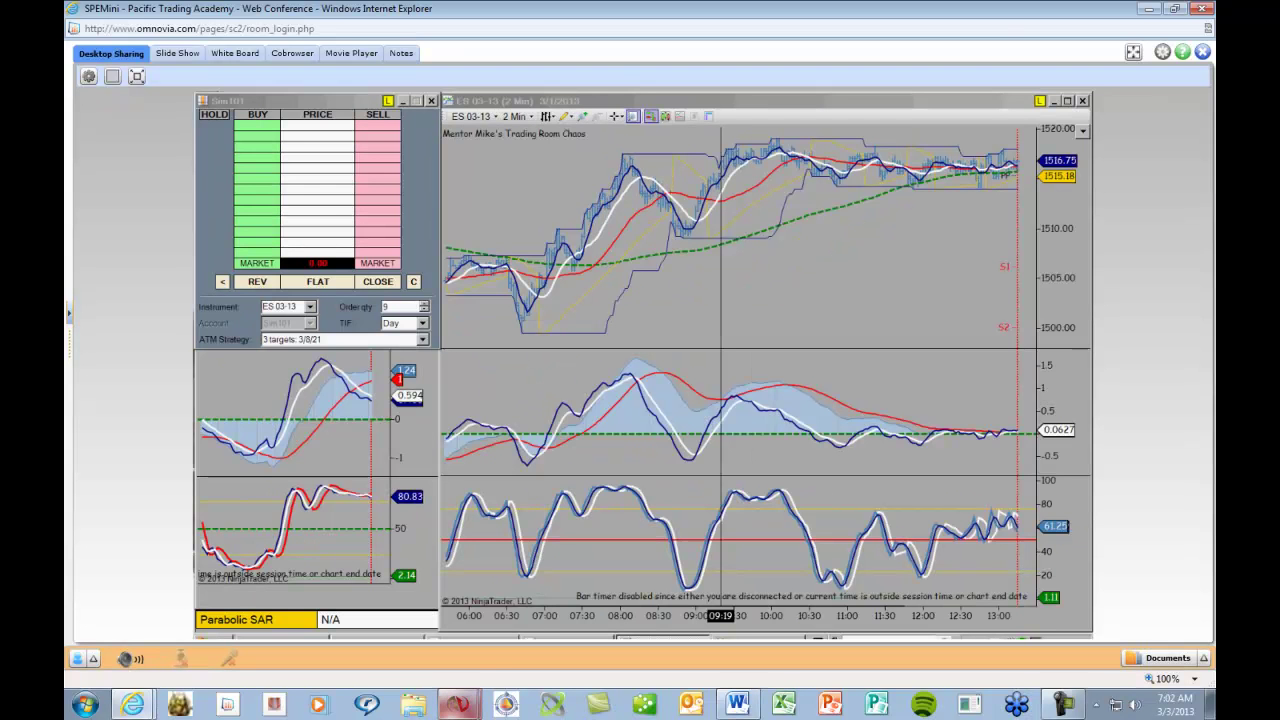
{"action": "left_click", "coordinate": [455, 706]}
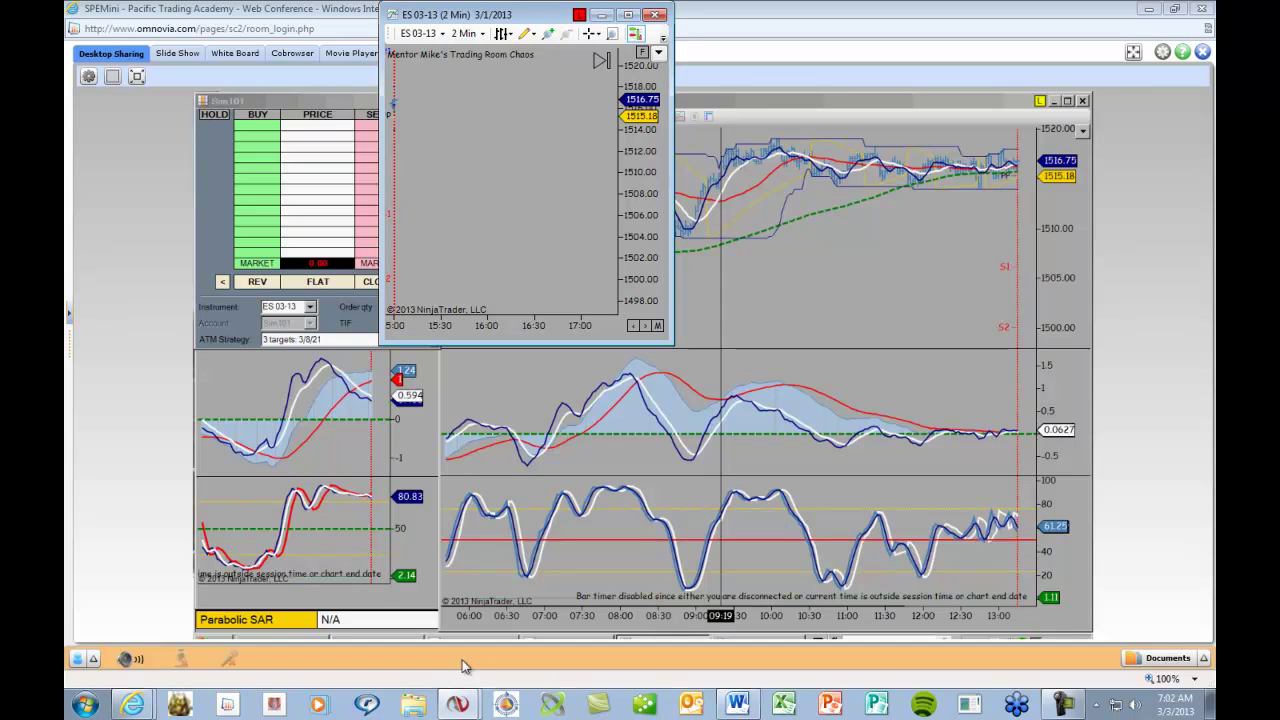
{"action": "left_click", "coordinate": [583, 343]}
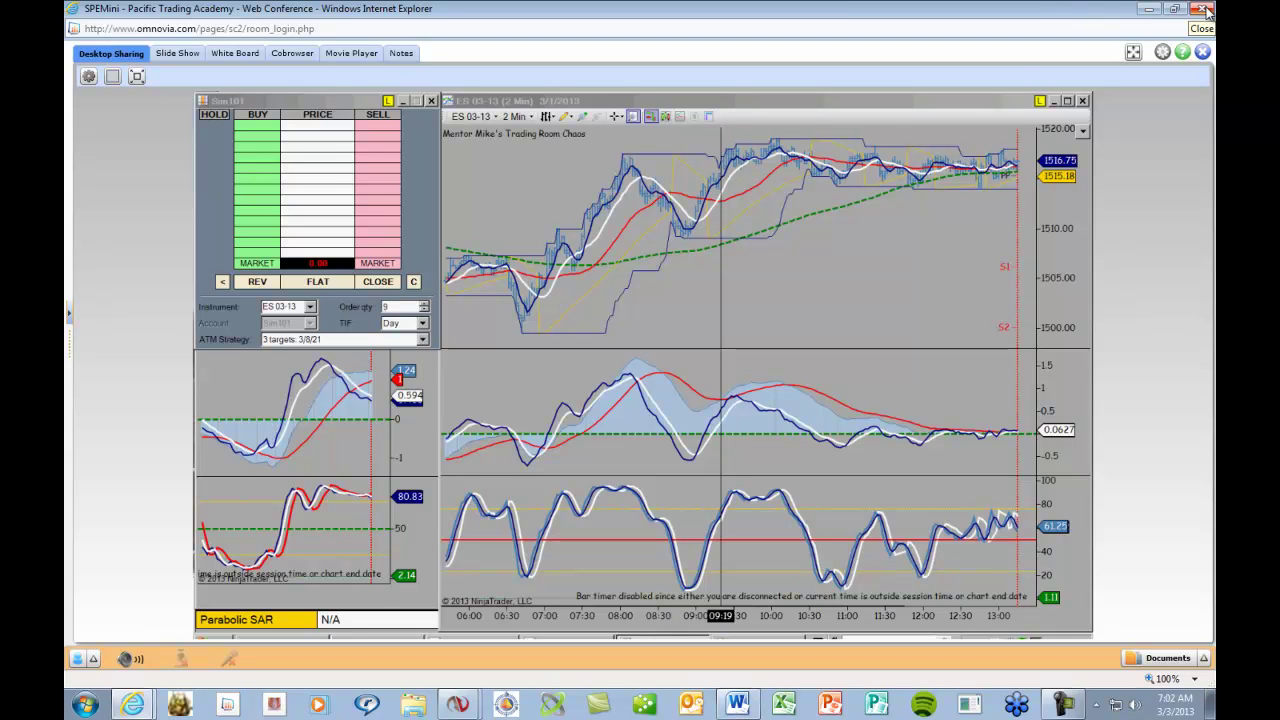
Step: Close the omNovia conference browser window and confirm leaving the page
{"action": "left_click", "coordinate": [1204, 10]}
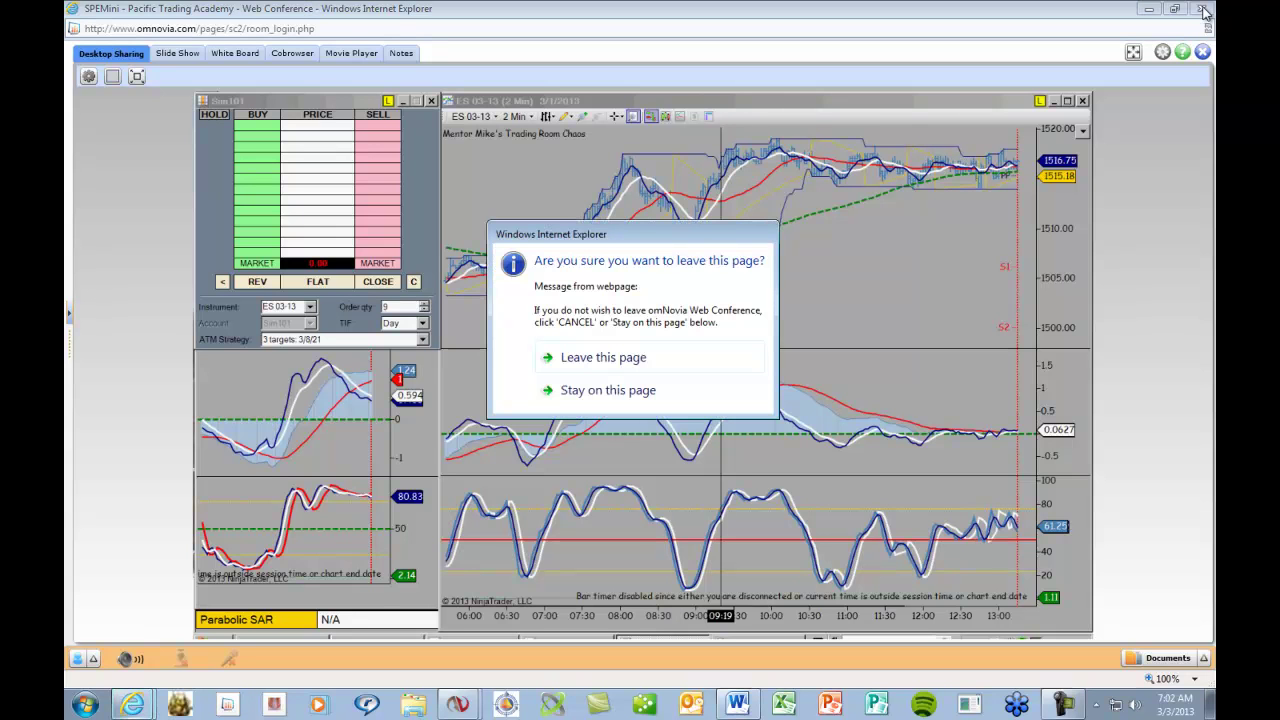
{"action": "left_click", "coordinate": [586, 356]}
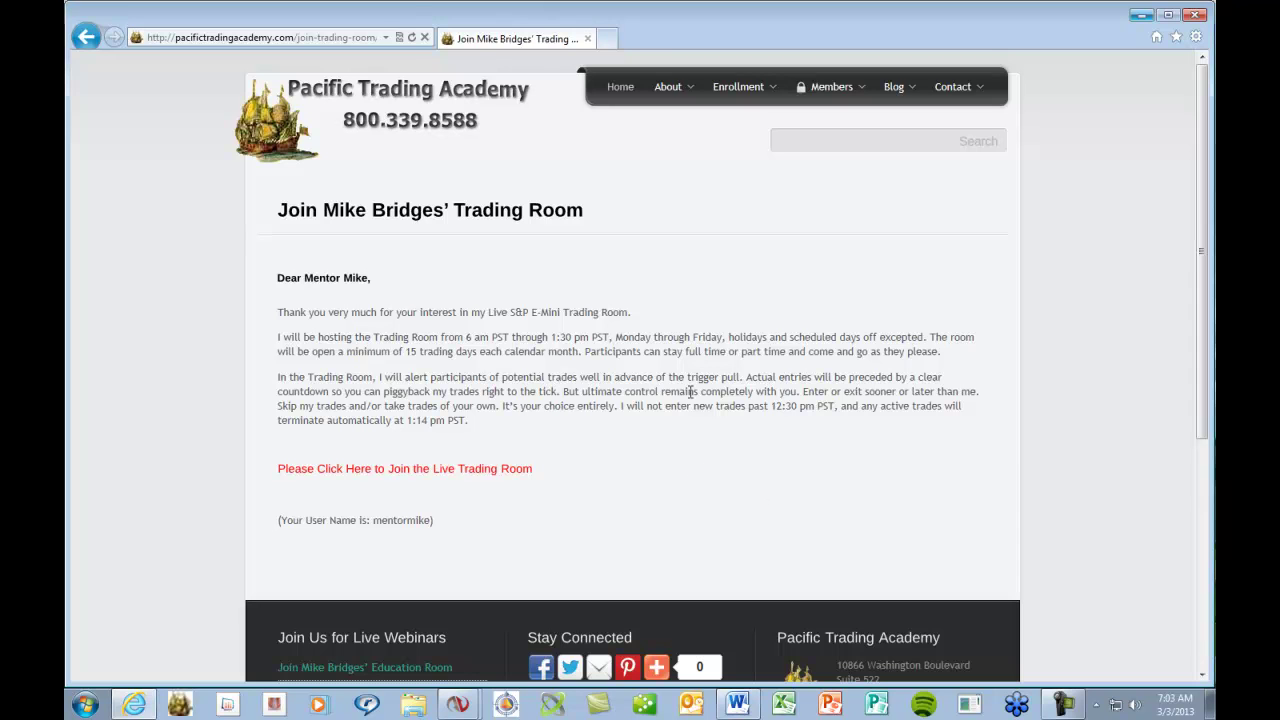
Step: Rejoin the live trading room from the academy's join page link
{"action": "mouse_move", "coordinate": [838, 92]}
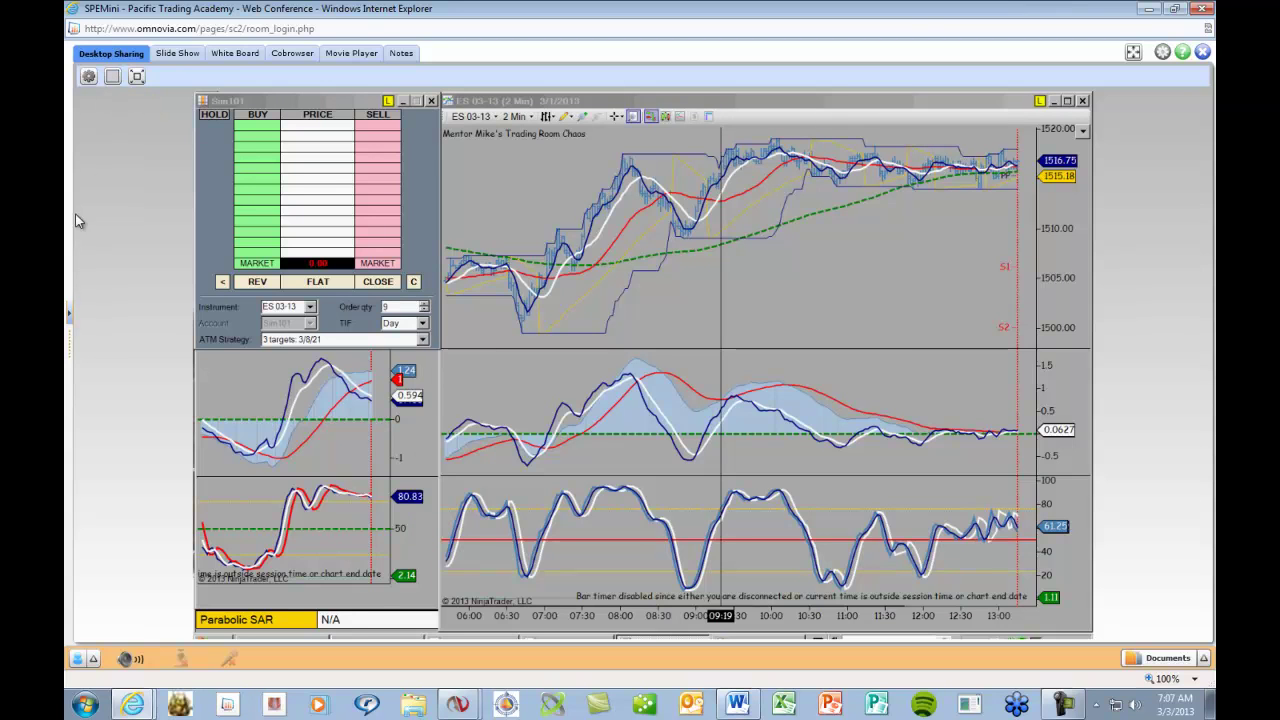
Step: Reopen the participants and chat panel and bring the other conference room window forward
{"action": "left_click", "coordinate": [69, 320]}
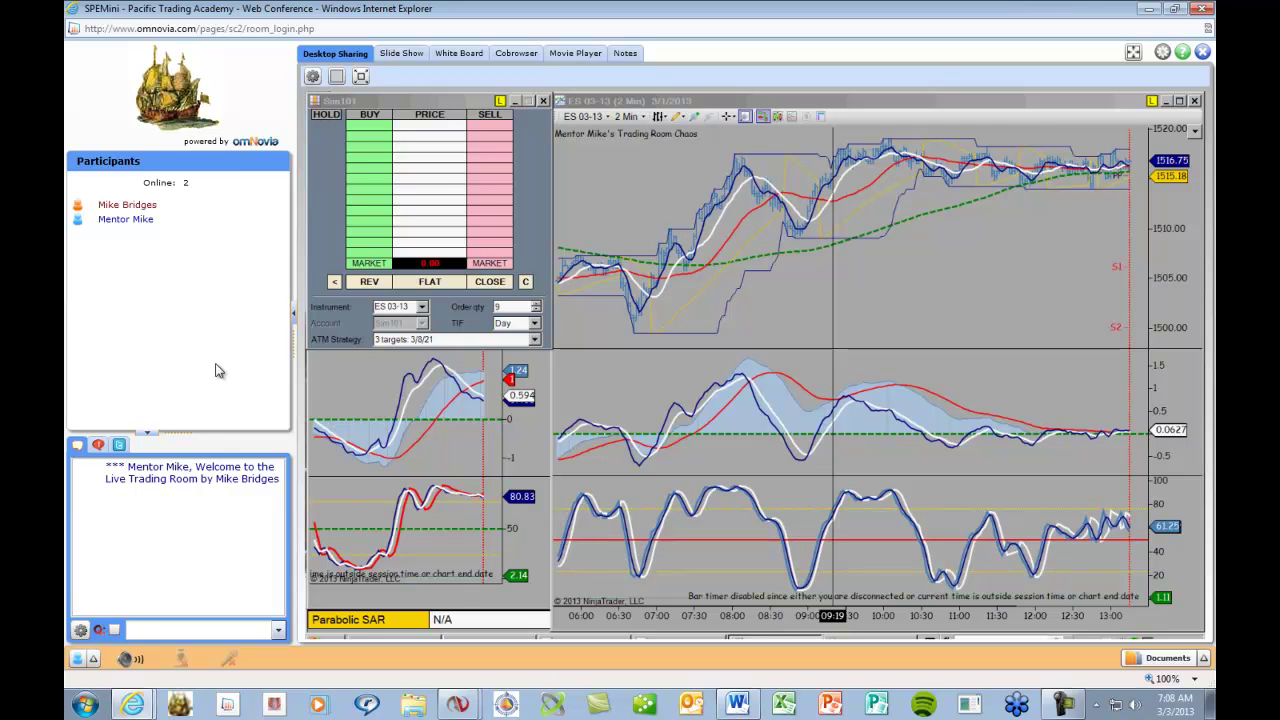
{"action": "left_click", "coordinate": [1062, 705]}
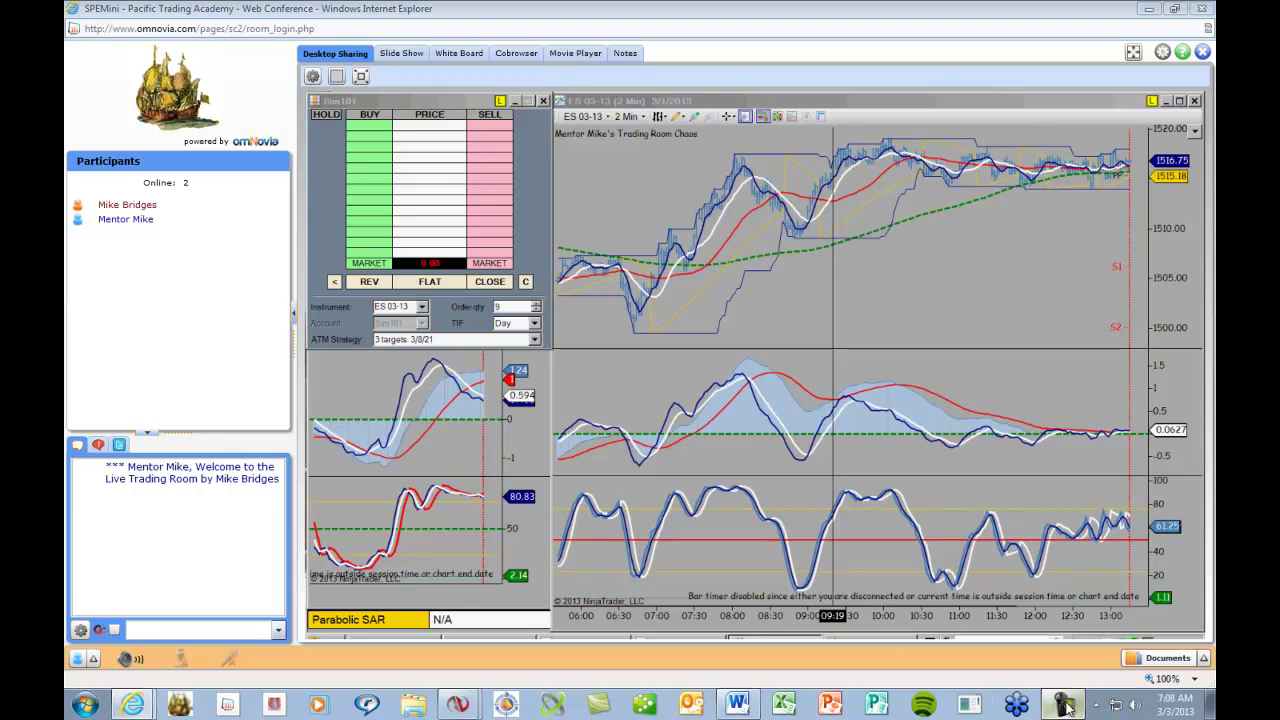